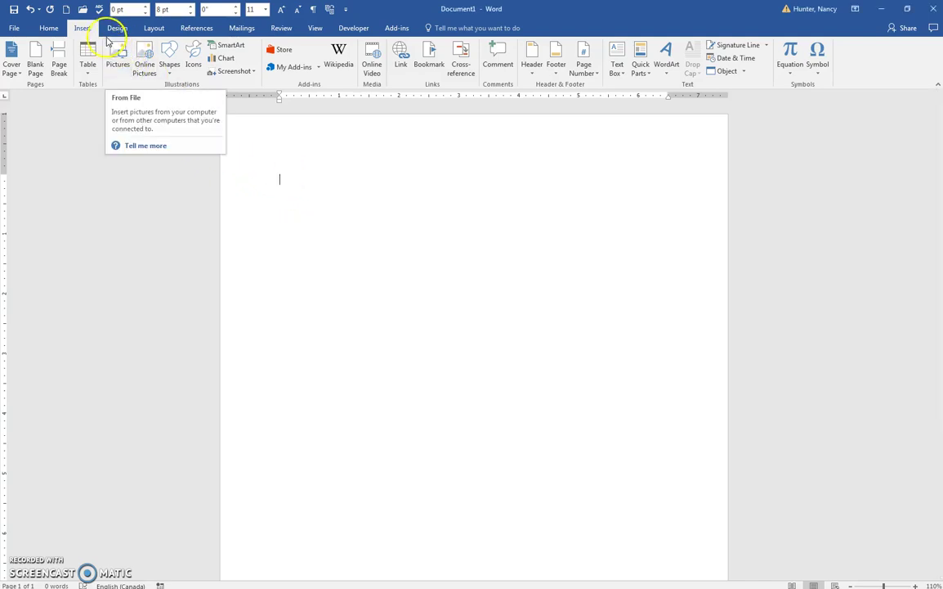
- Insert a Diverging Radial SmartArt graphic from the Cycle category into the blank document
left_click(228, 48)
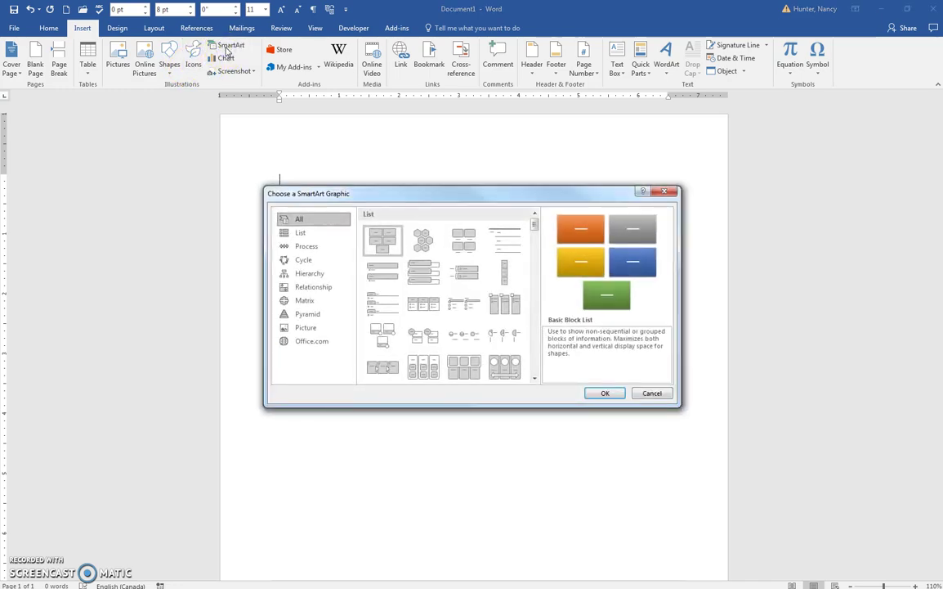
left_click(301, 260)
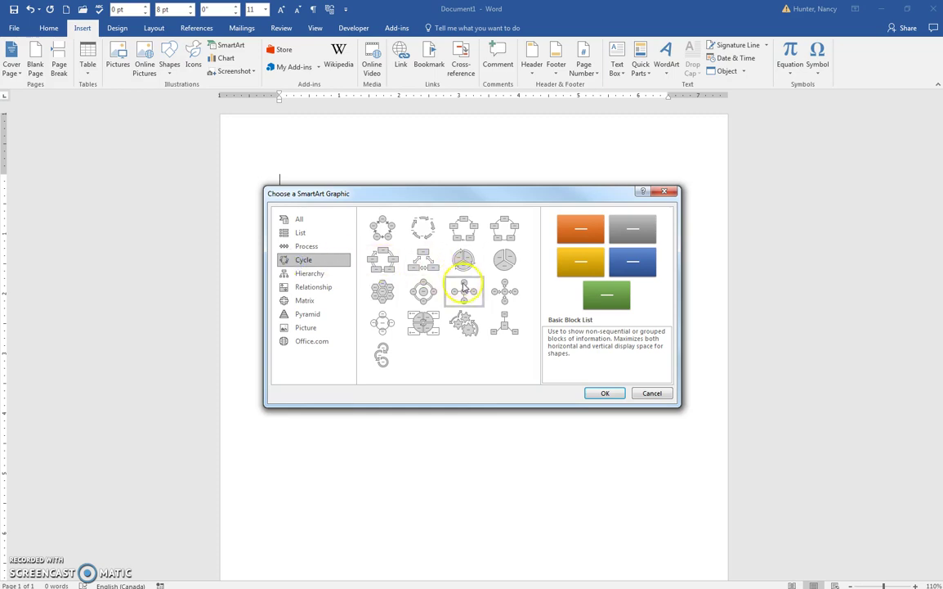
left_click(501, 296)
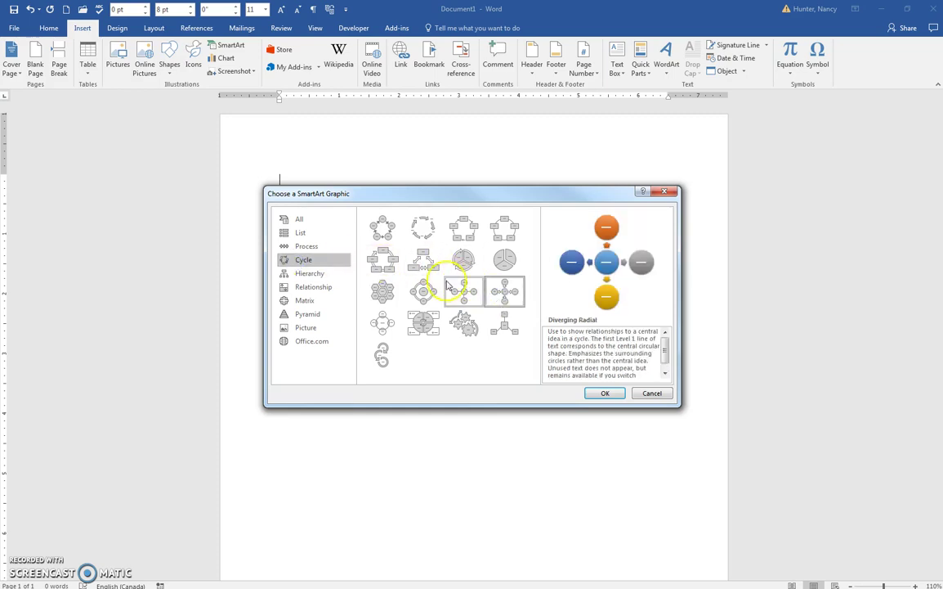
left_click(600, 393)
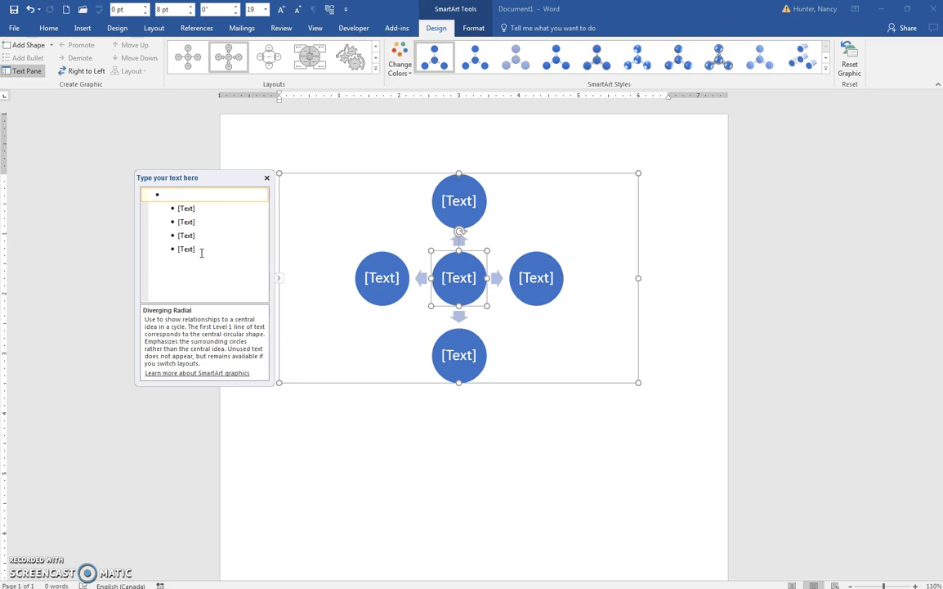
- Delete the placeholder text entries for the surrounding circles so only the central circle's entry remains
left_click(201, 252)
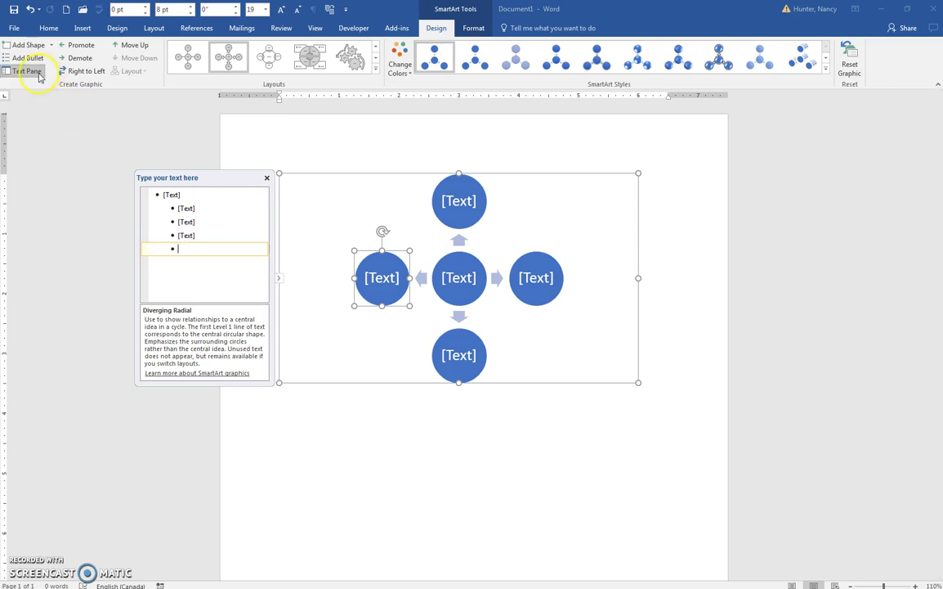
key("BackSpace")
key("BackSpace")
key("BackSpace")
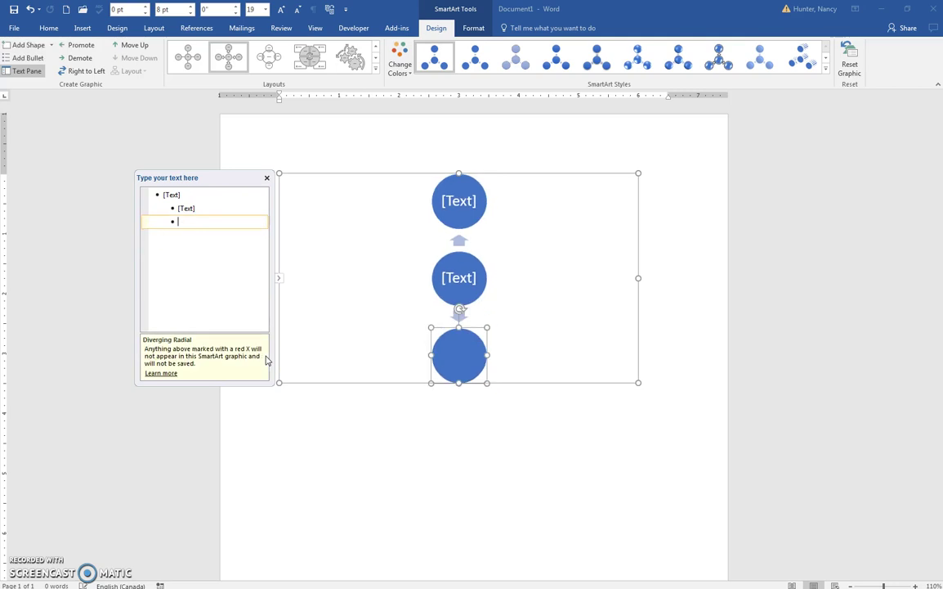
key("BackSpace")
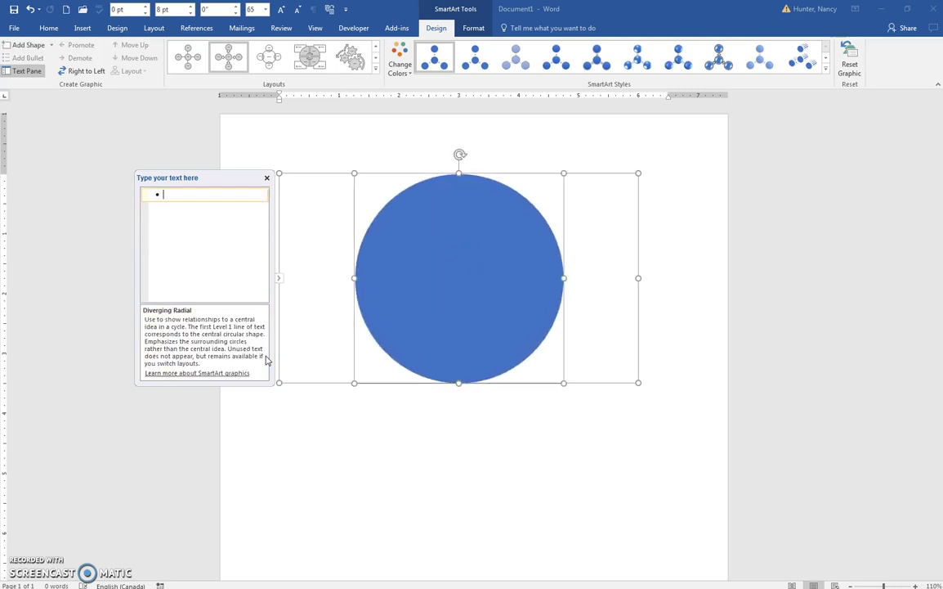
- Label the central circle "Middle" and add a demoted entry below it labelled "second" as a surrounding circle
left_click(188, 197)
type("Middle")
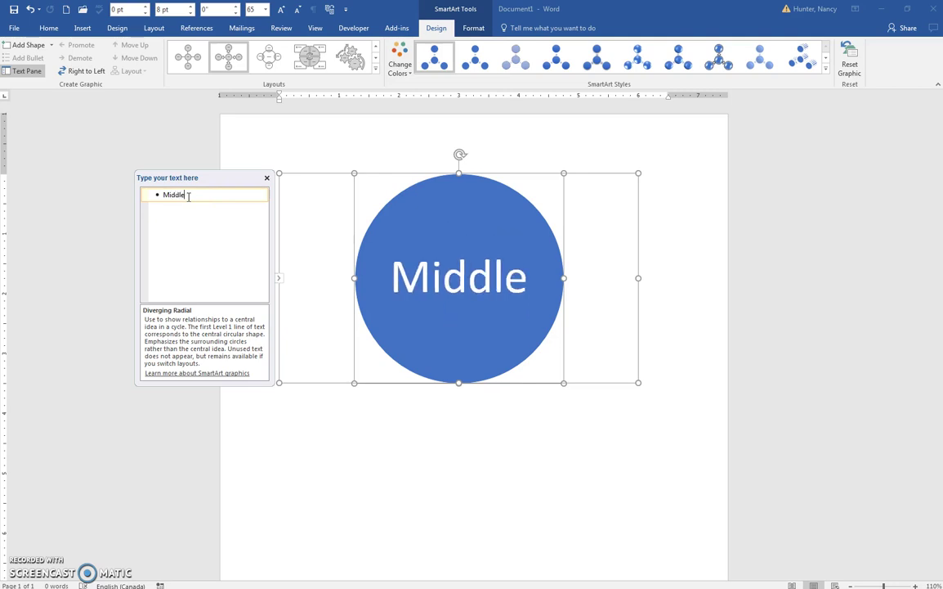
key("Return")
left_click(179, 211)
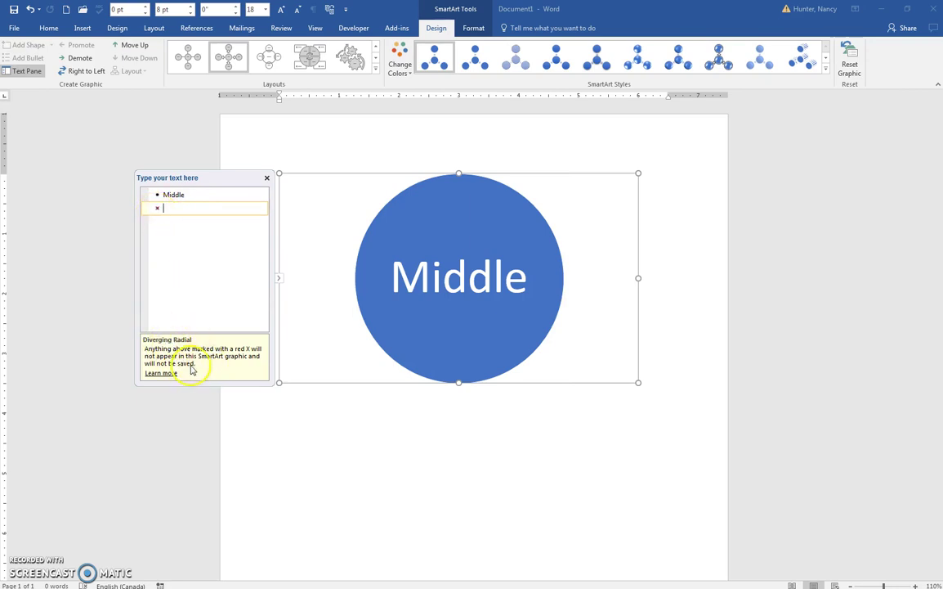
left_click(173, 249)
key("Tab")
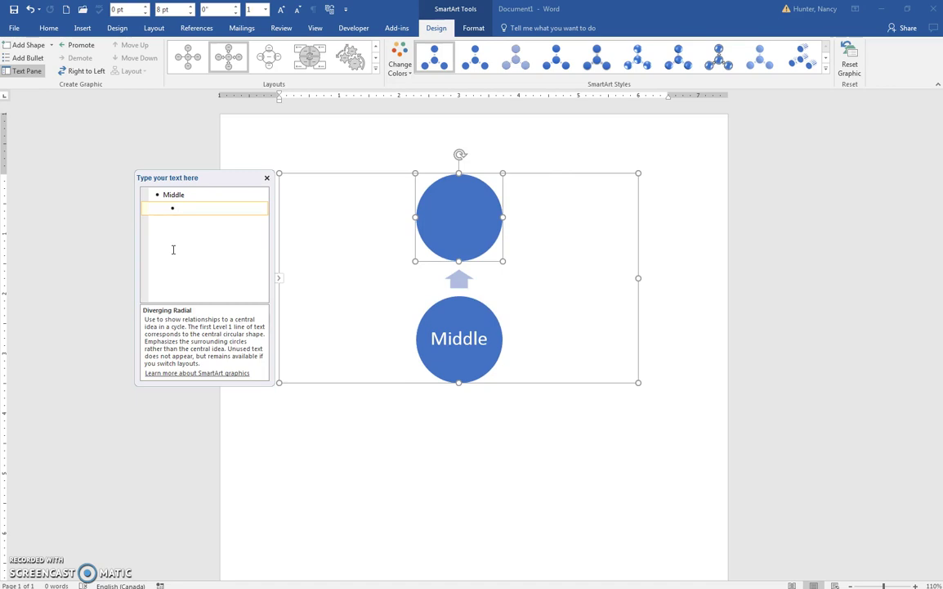
type("second")
key("Return")
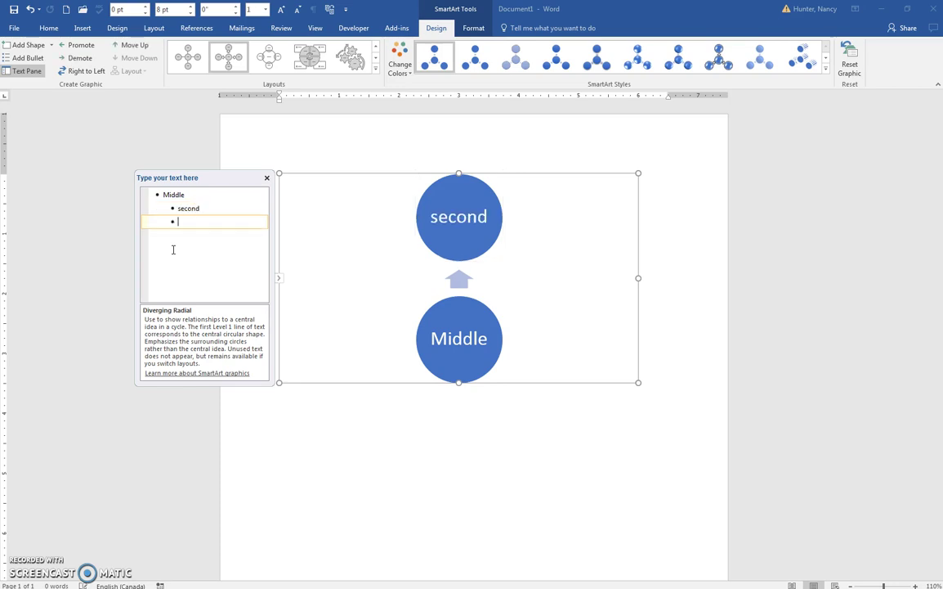
- Add three more surrounding circles labelled "third", "fourth" and "fifth" at the same level as "second"
type("third")
key("Return")
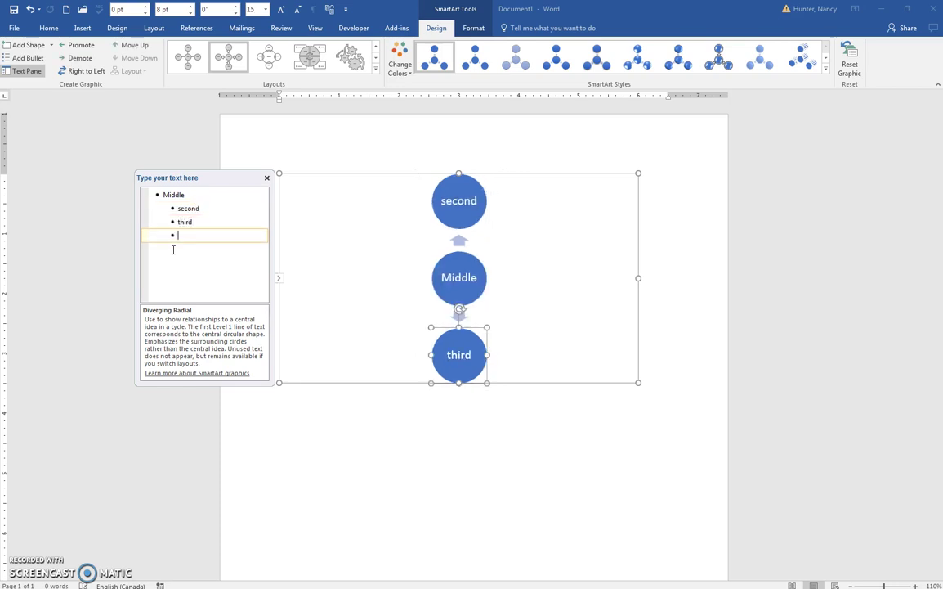
type("fourth")
key("Return")
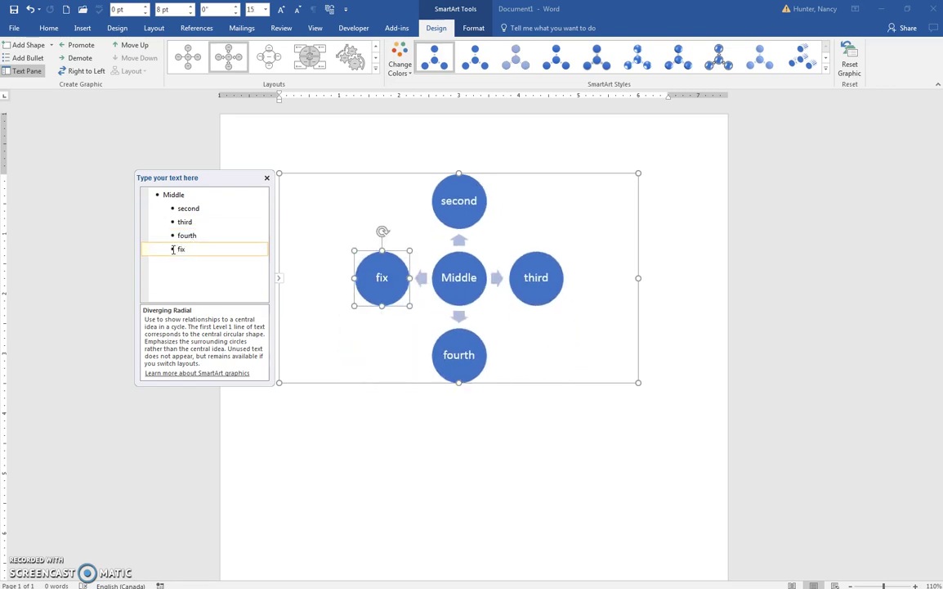
type("fifth")
- Add two more surrounding circles labelled "sixth" and "seventh" after "fifth"
key("Return")
type("six")
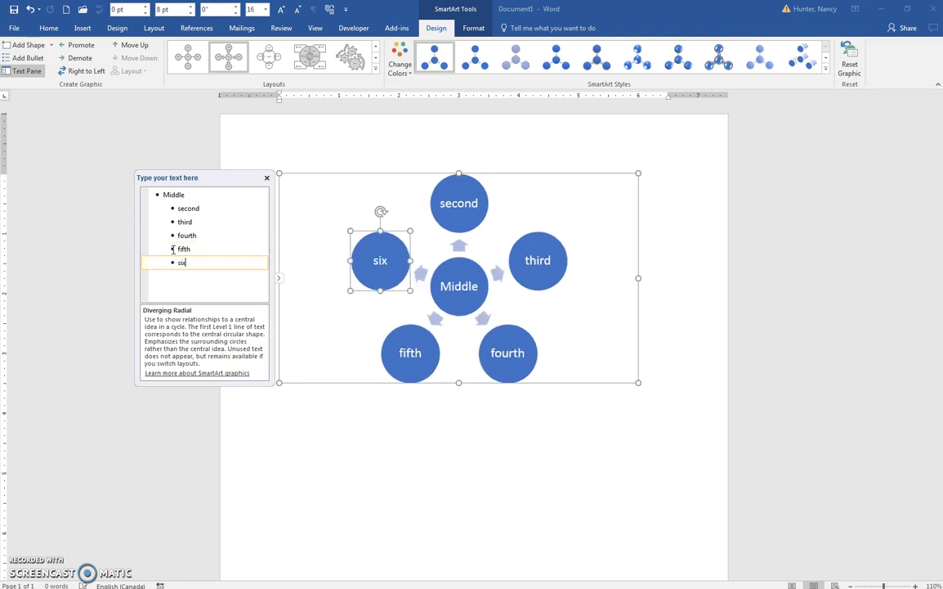
type("th")
key("Return")
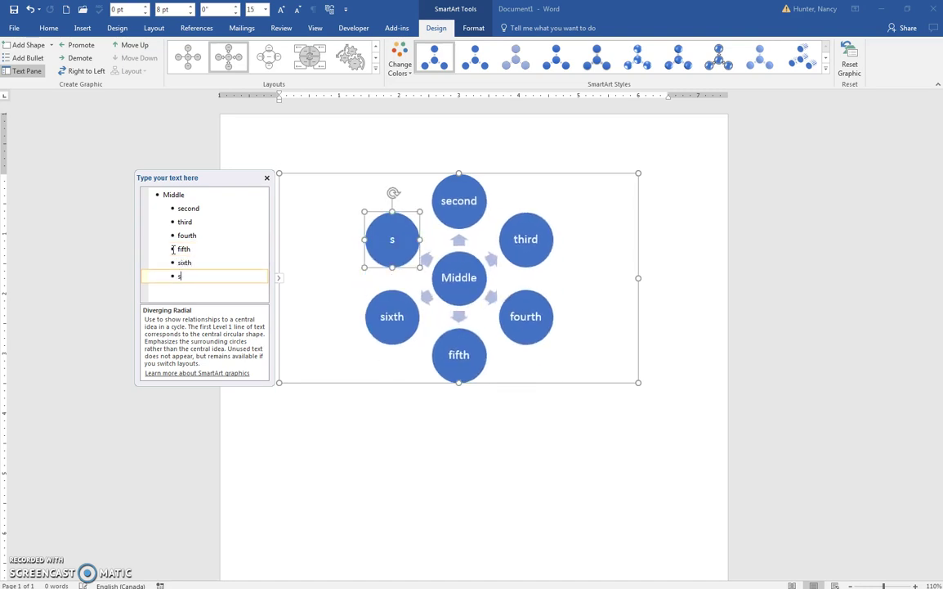
type("seventh")
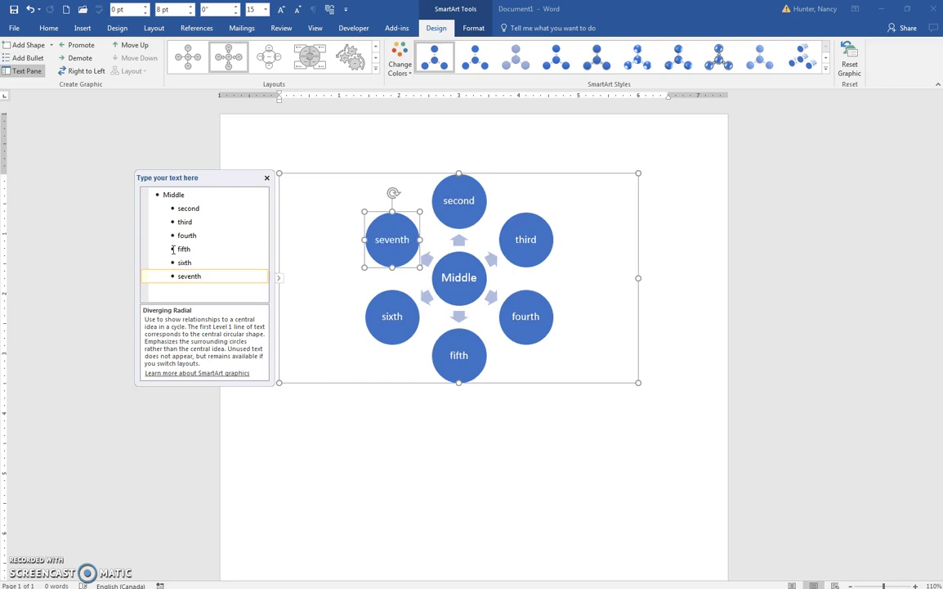
- Add a sub-bullet reading "eight" inside the "seventh" circle
key("Return")
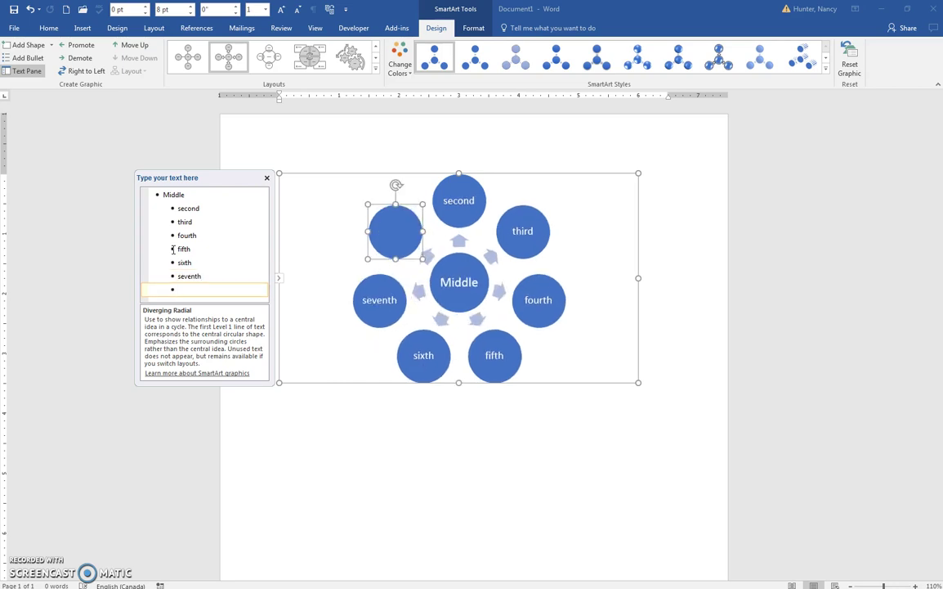
key("Tab")
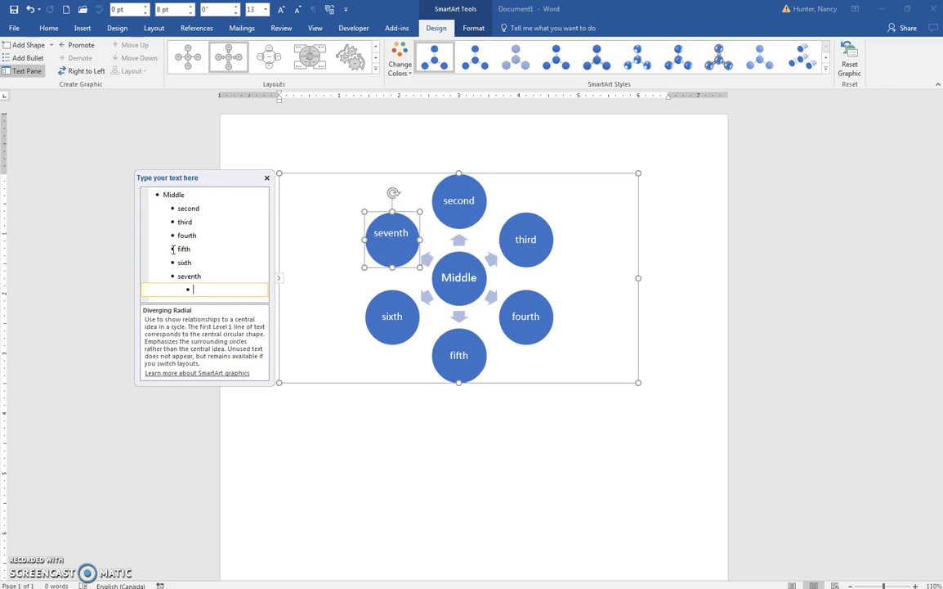
type("eight")
left_click(316, 303)
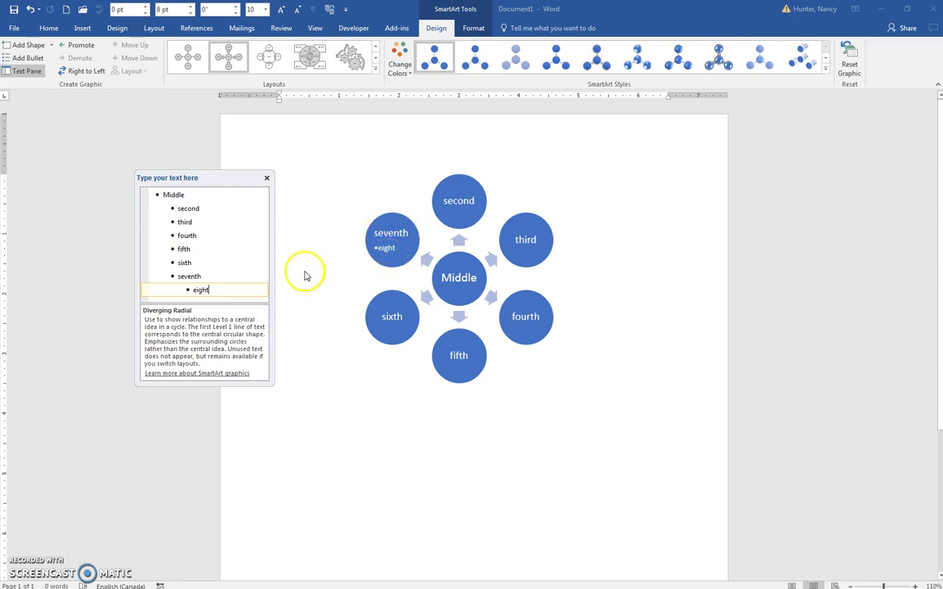
- Add a sub-bullet reading "bullet point" inside the "fourth" circle
left_click(197, 235)
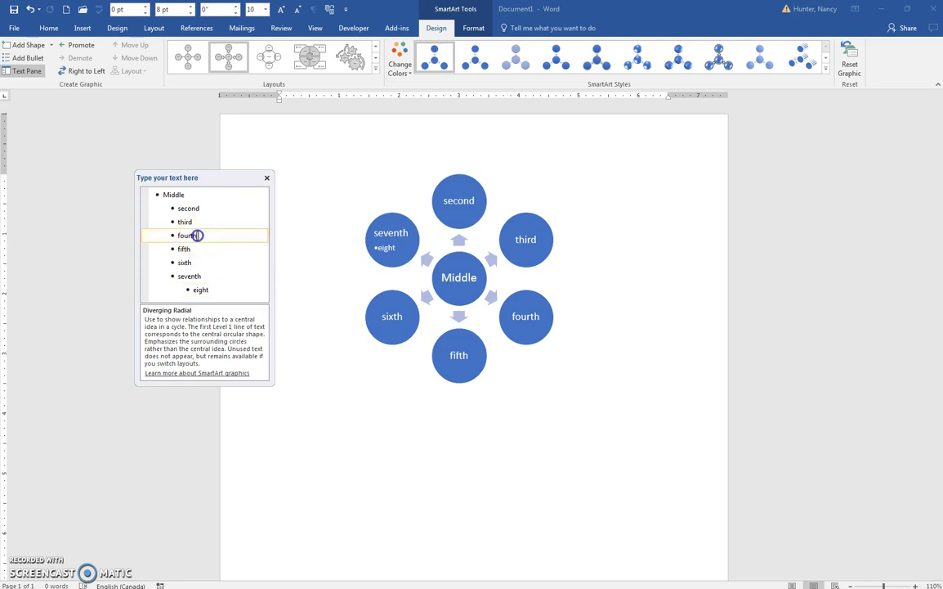
key("Return")
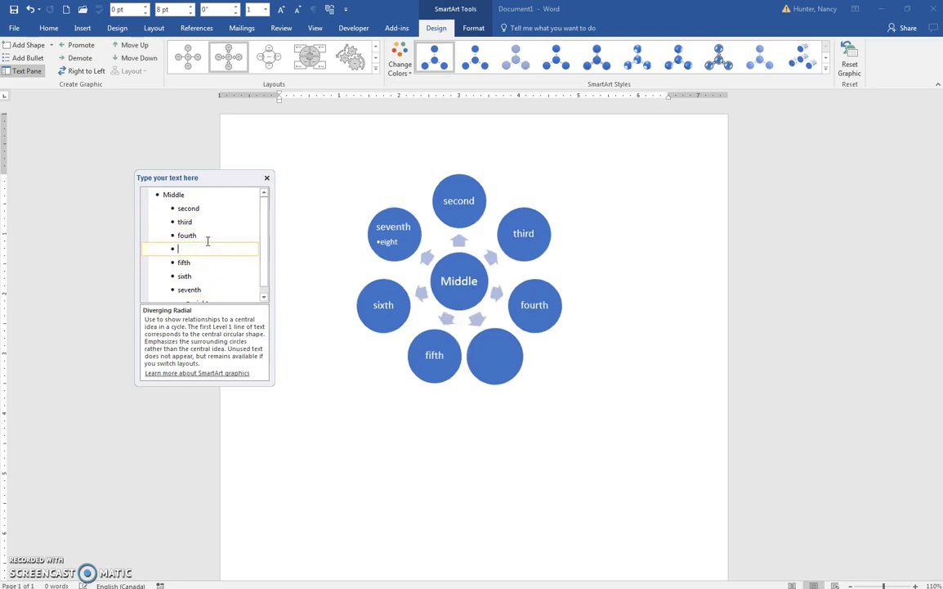
key("Tab")
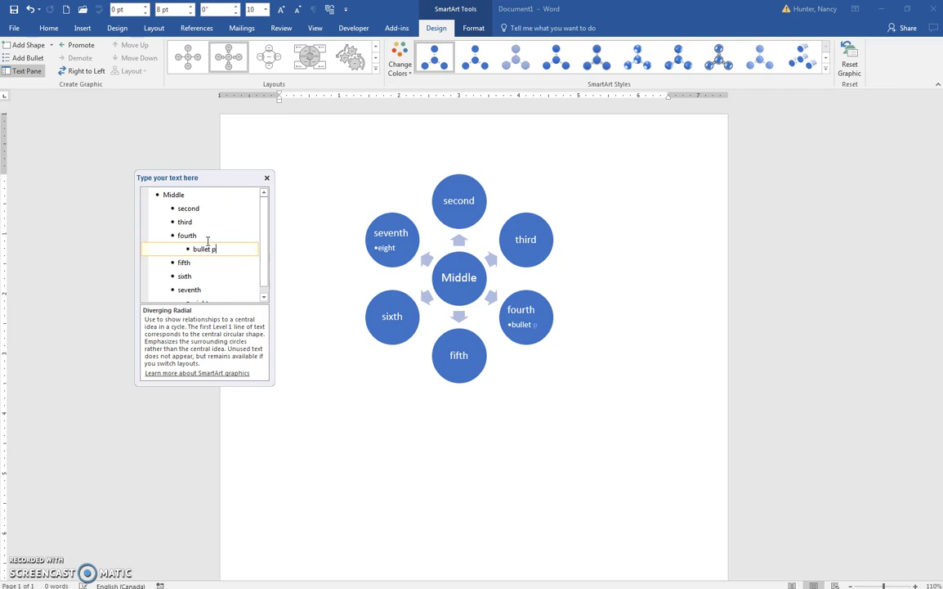
type("bullet point")
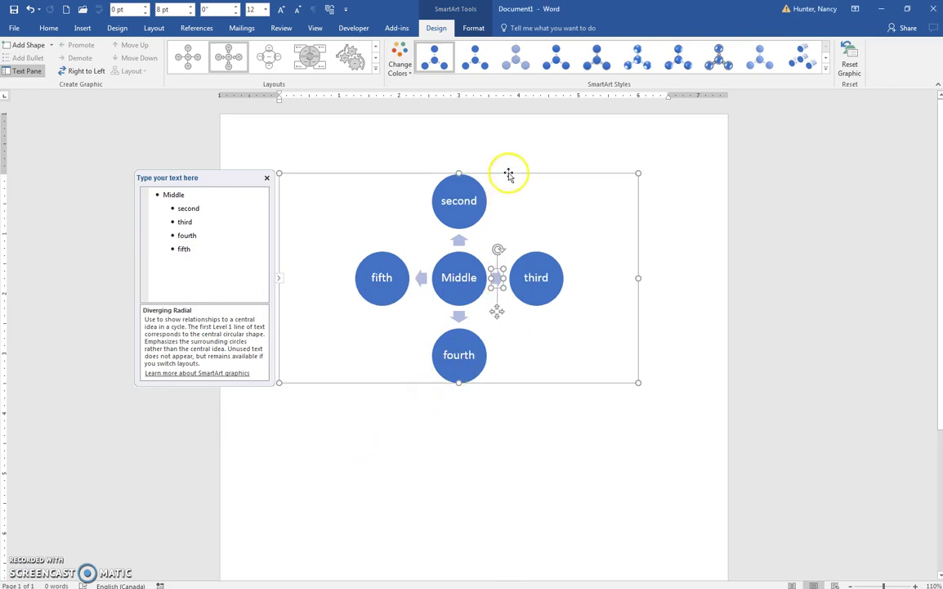
- Apply the fourth Colorful color variation to the SmartArt graphic and fill the "second" circle with standard red
left_click(400, 66)
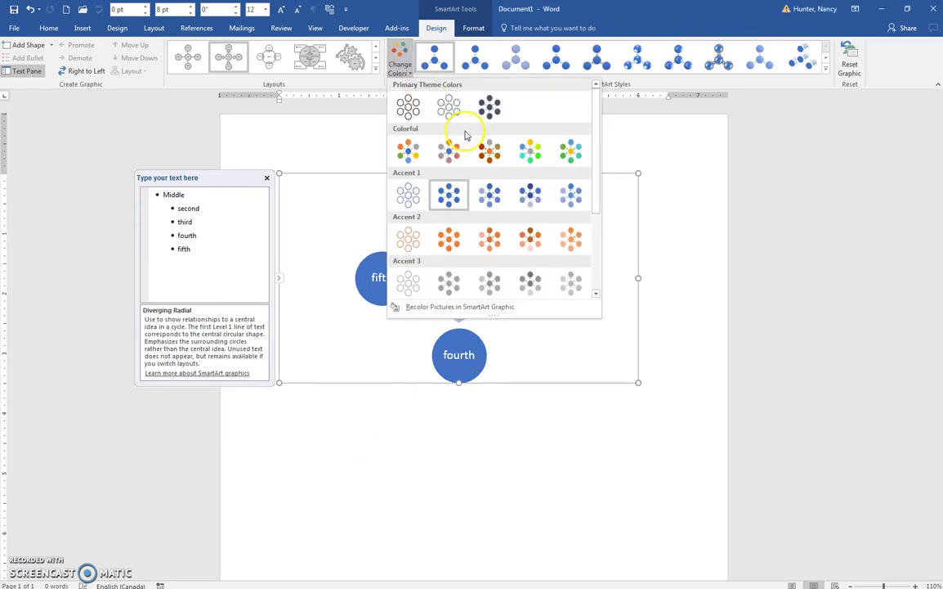
left_click(527, 152)
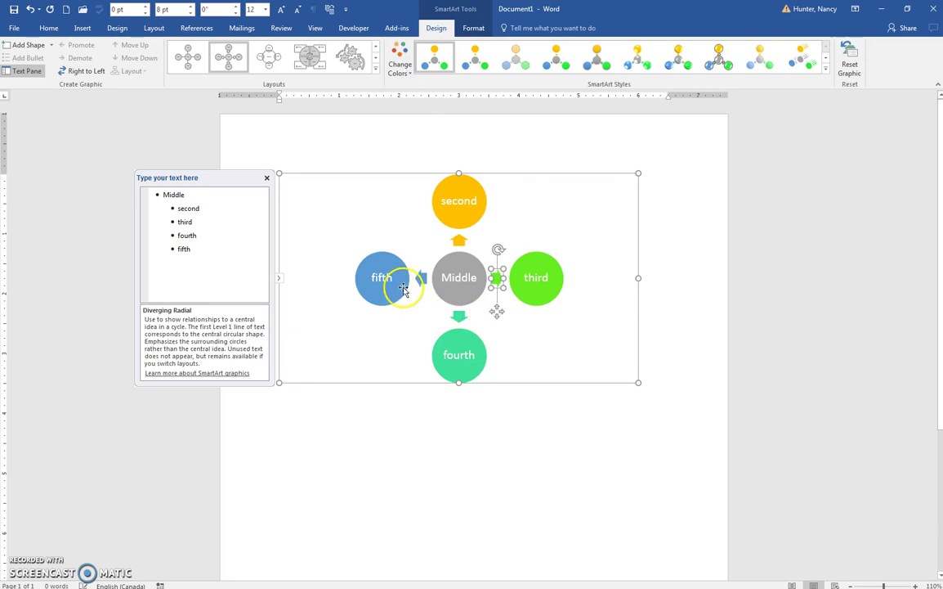
left_click(472, 228)
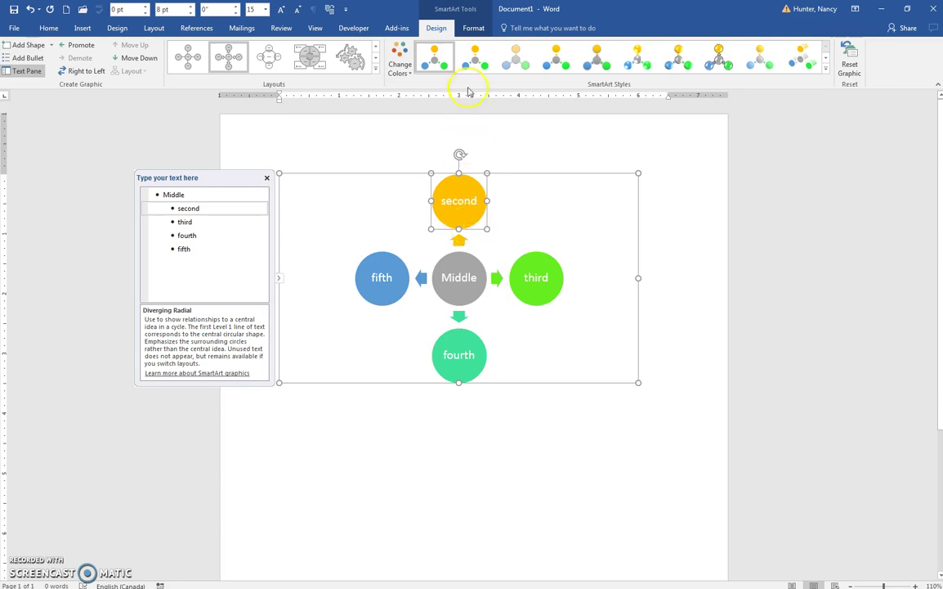
left_click(475, 29)
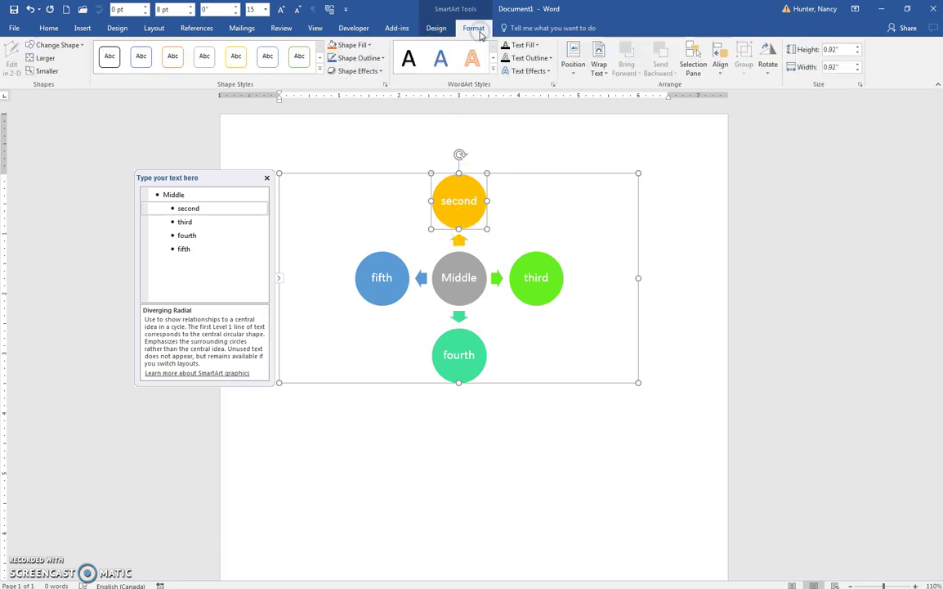
left_click(367, 46)
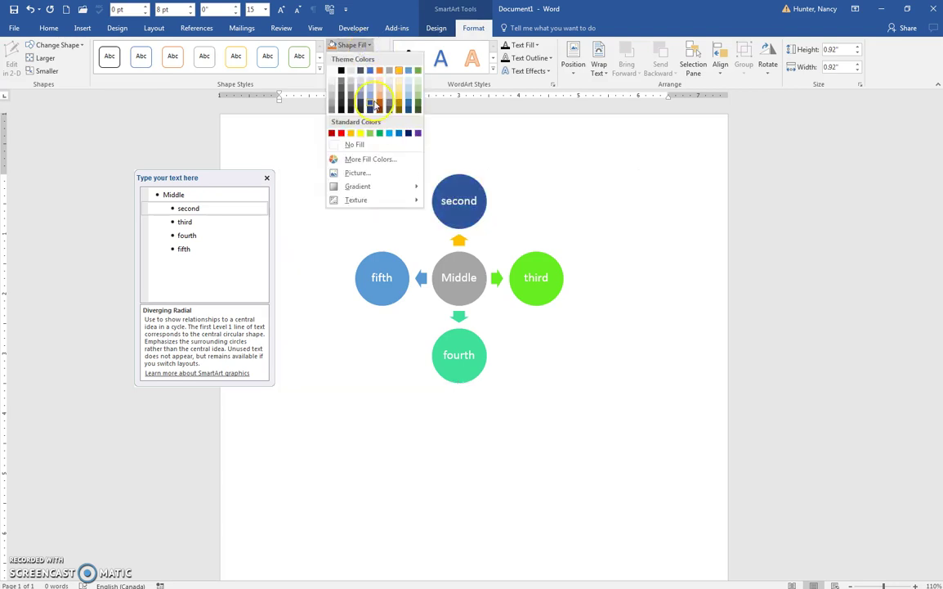
left_click(340, 134)
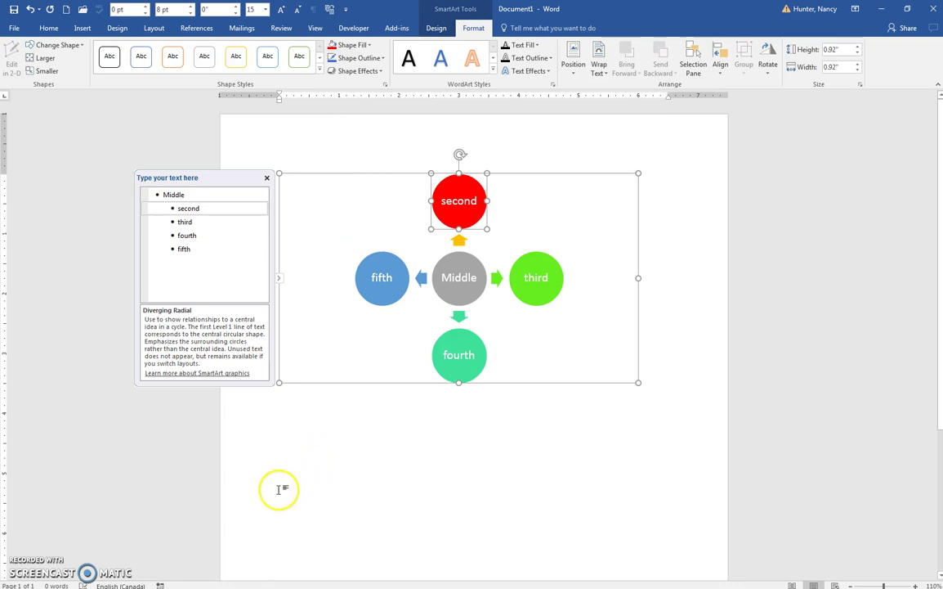
- Rotate the arrow between "Middle" and "third" by half a turn so it points towards "Middle"
left_click(496, 279)
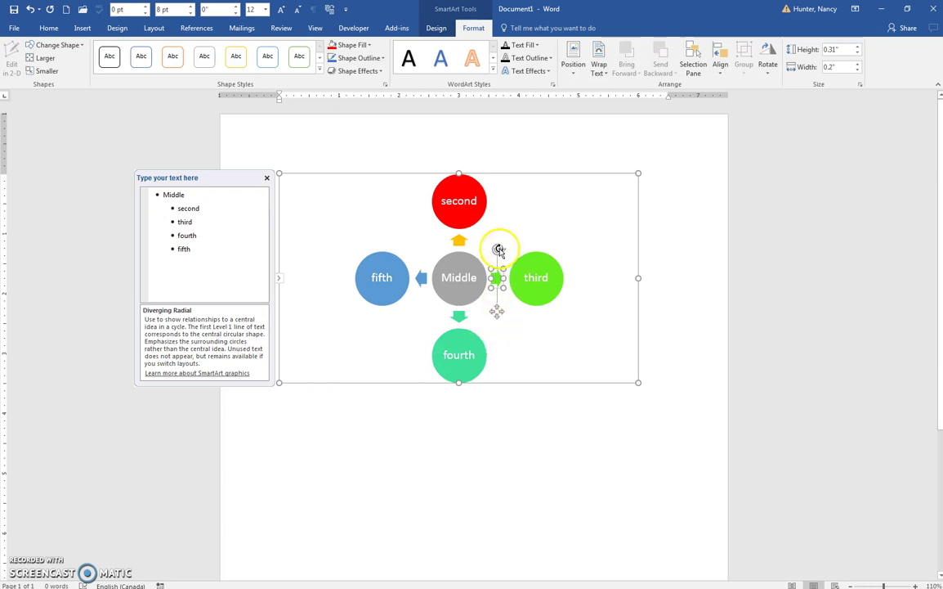
left_click_drag(499, 249, 497, 309)
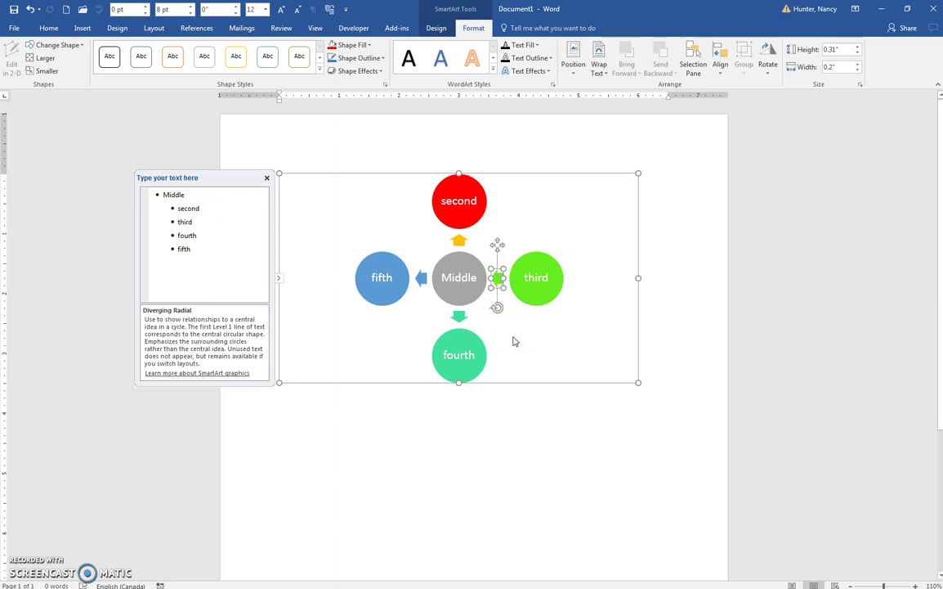
left_click(500, 350)
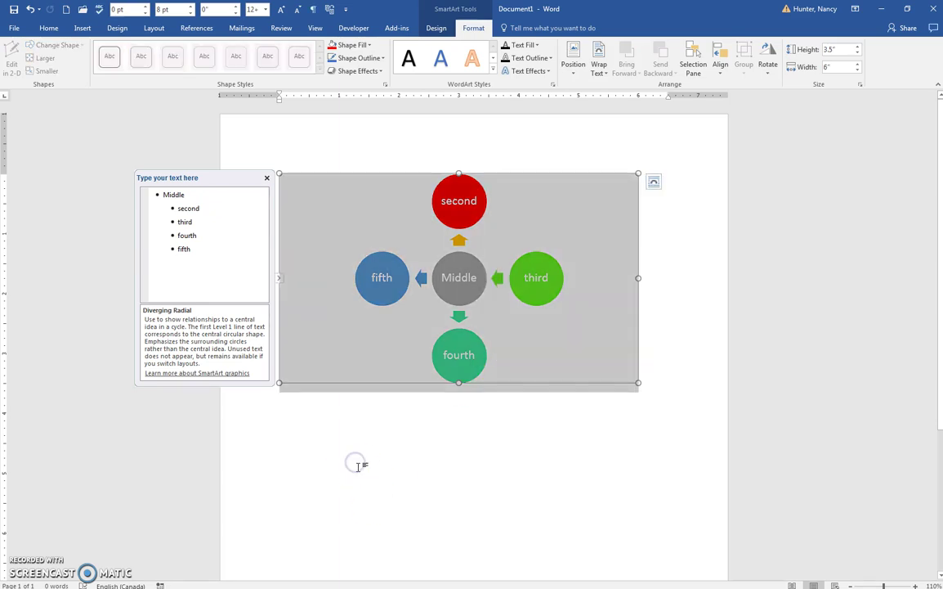
- Flip the blue arrow between "fifth" and "Middle" horizontally so it points towards "Middle"
scroll(360, 466, "up", 10)
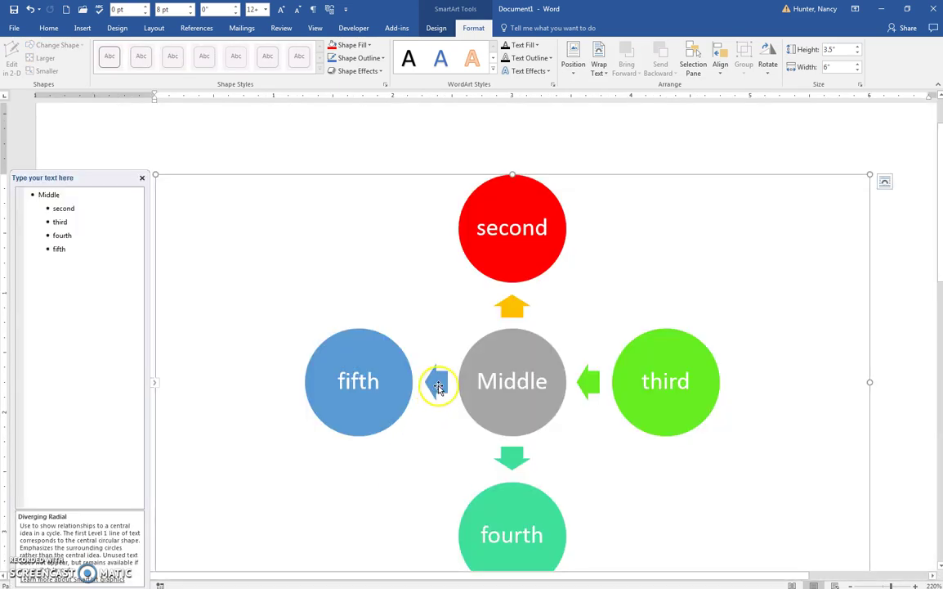
left_click(439, 387)
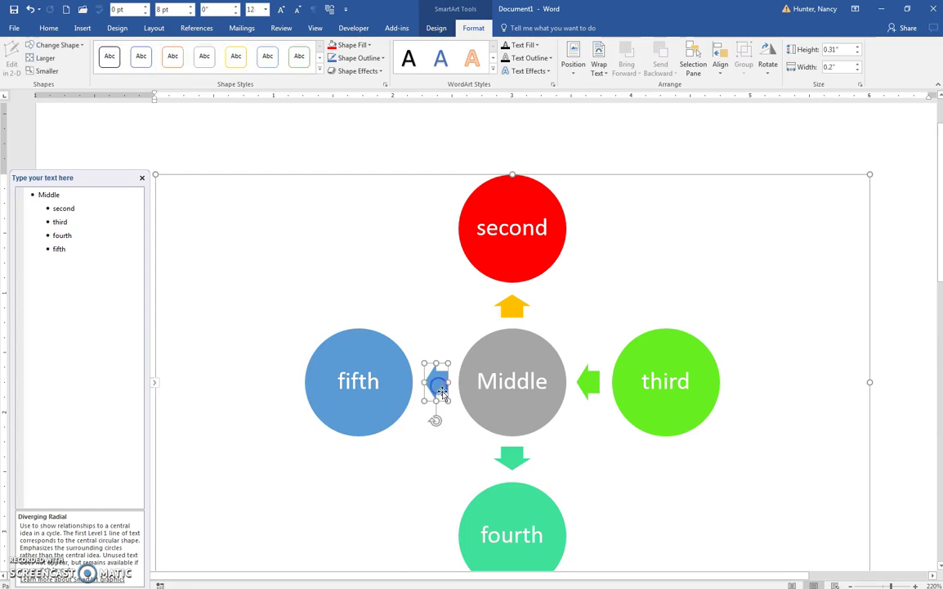
left_click(479, 28)
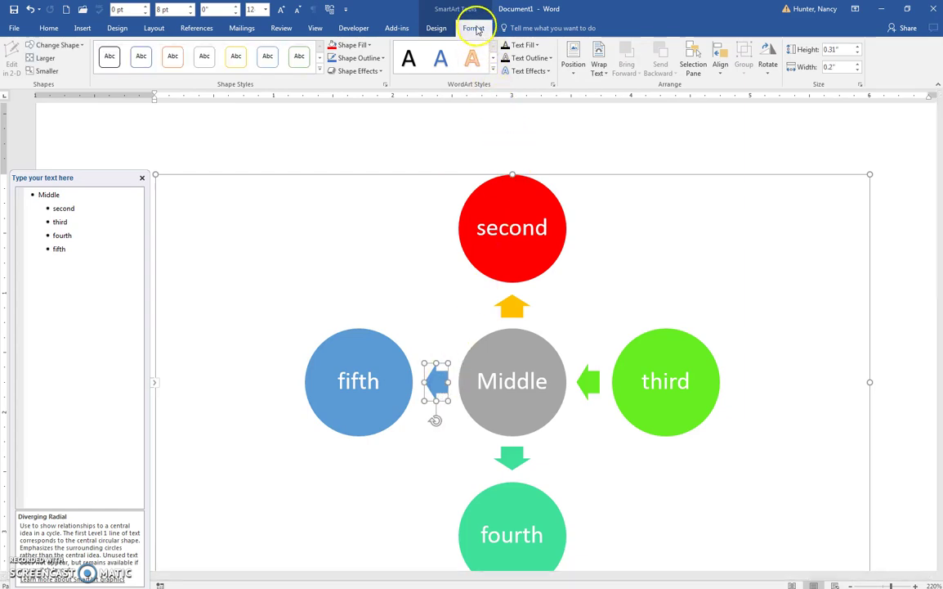
left_click(769, 71)
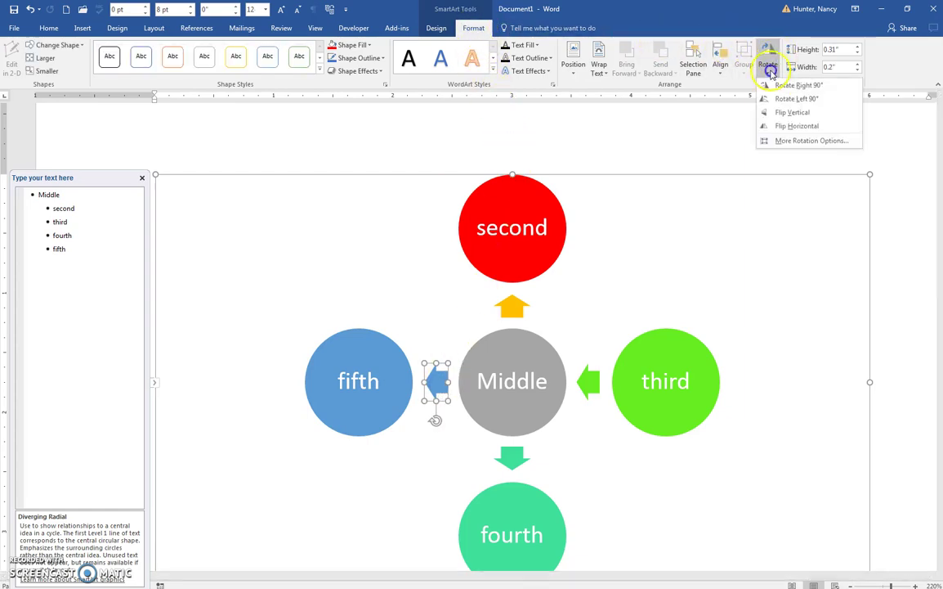
left_click(783, 126)
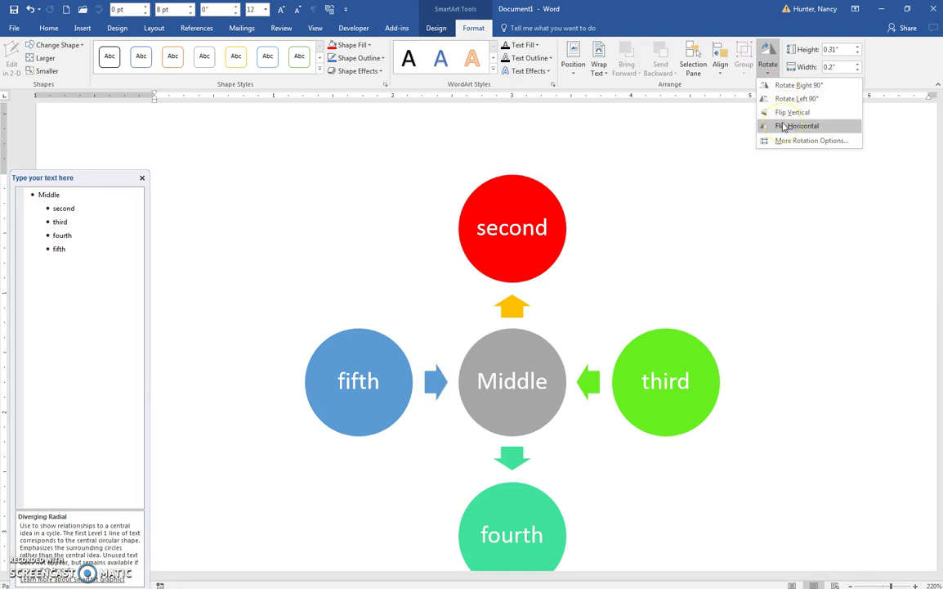
left_click(784, 126)
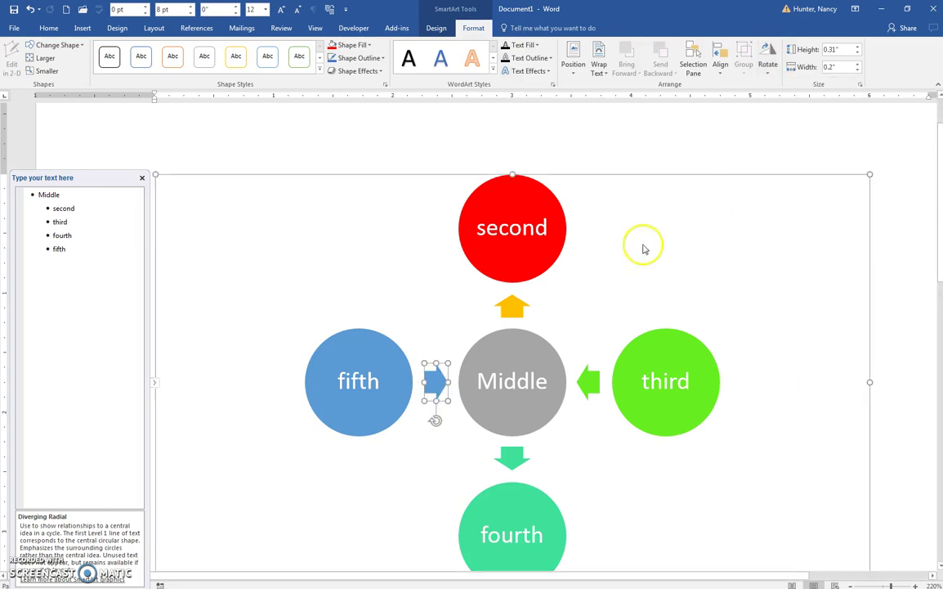
- Try to rotate the yellow arrow between "Middle" and "second" freehand so it points towards "Middle"
left_click(511, 309)
left_click(474, 306)
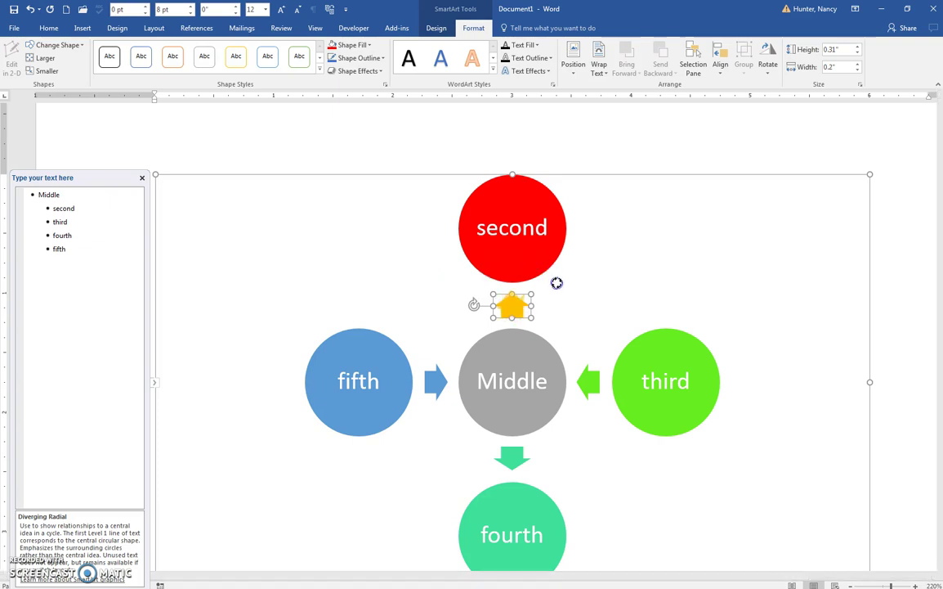
left_click_drag(557, 304, 558, 304)
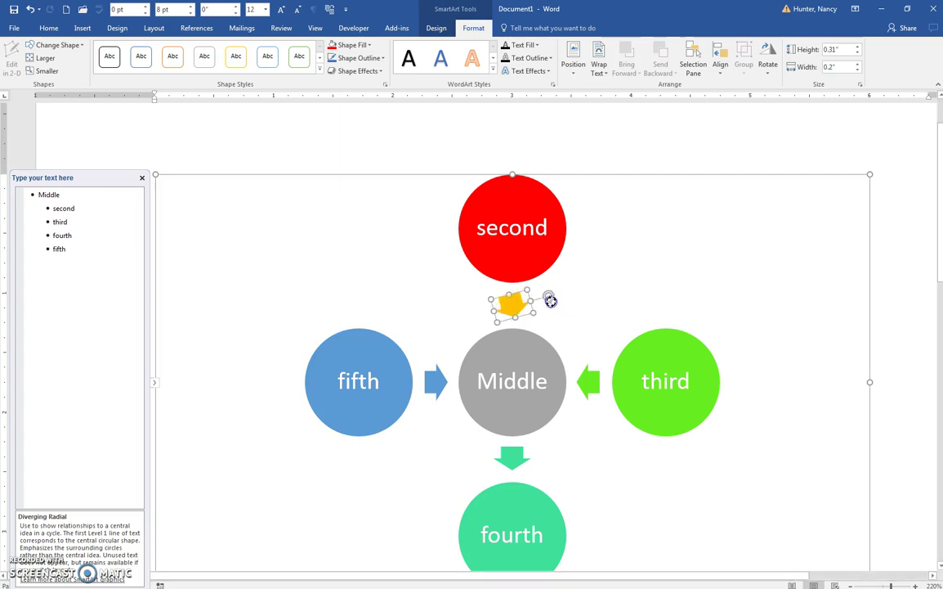
mouse_move(544, 313)
left_mouse_down()
mouse_move(544, 325)
mouse_move(560, 310)
mouse_move(554, 295)
mouse_move(544, 316)
mouse_move(559, 322)
left_mouse_up()
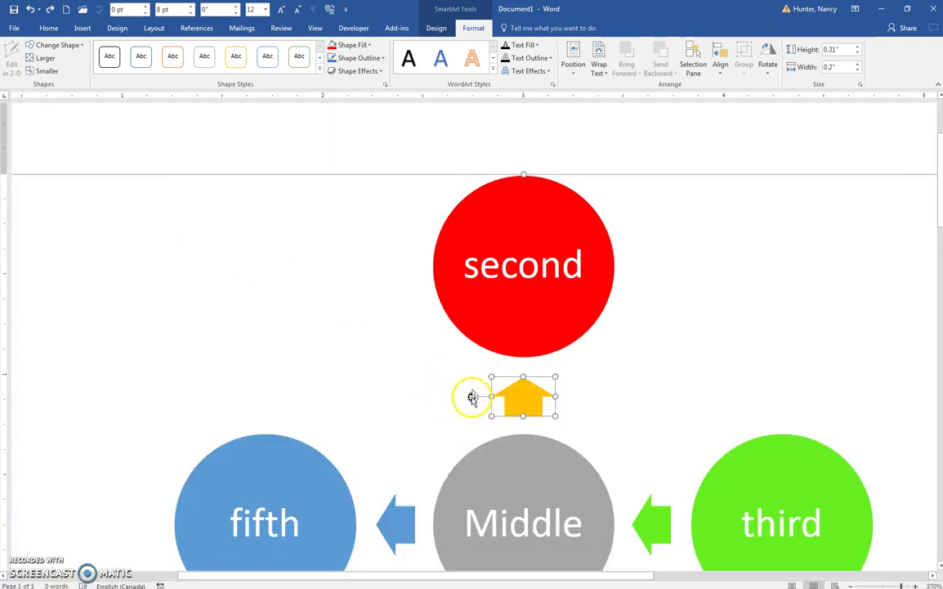
- Rotate the yellow arrow below "second" by half a turn so it points down towards "Middle"
left_click_drag(473, 398, 475, 380)
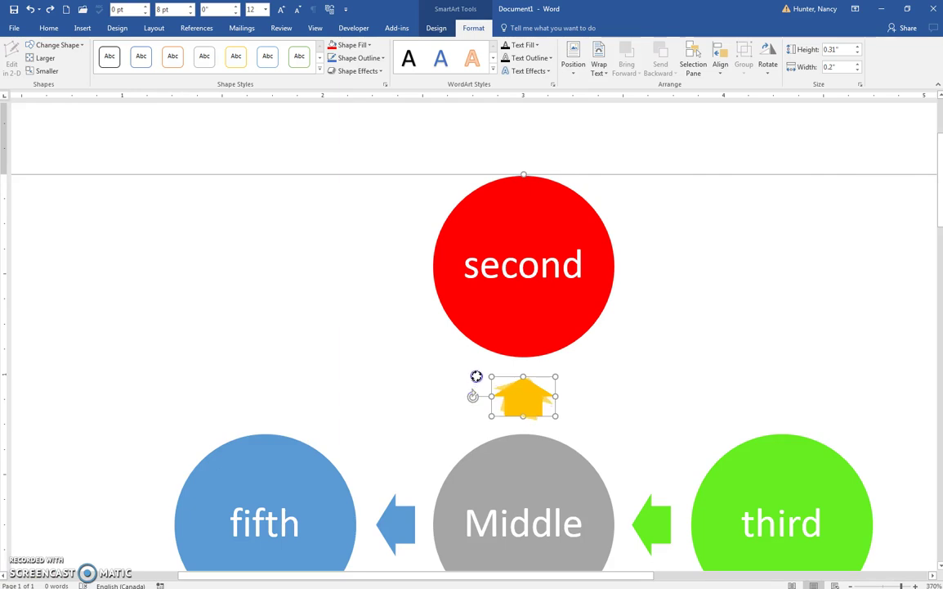
left_click_drag(477, 376, 487, 358)
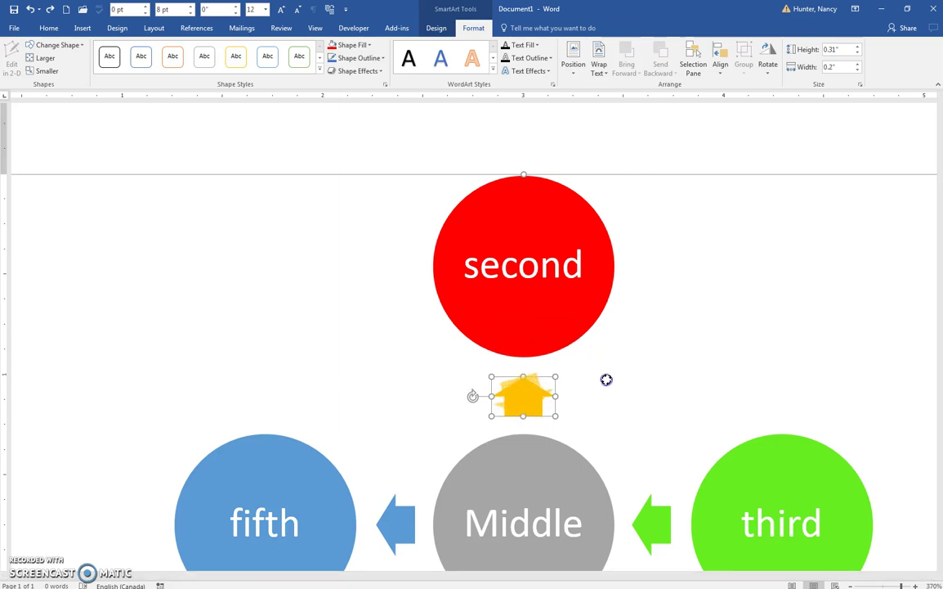
left_click_drag(622, 407, 622, 406)
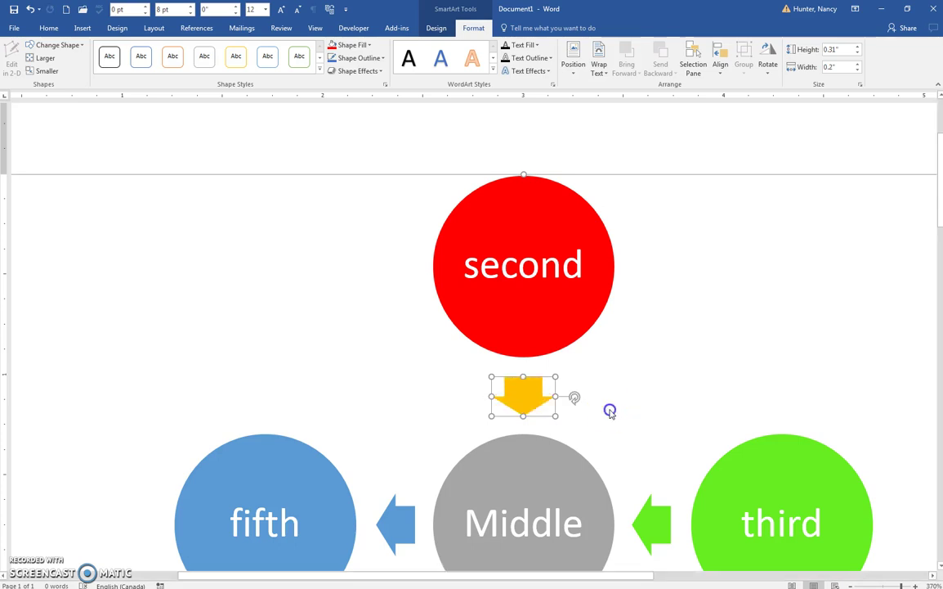
left_click(608, 410)
- Flip the arrow beside the "fifth" circle horizontally so it points at "Middle"
left_click(404, 517)
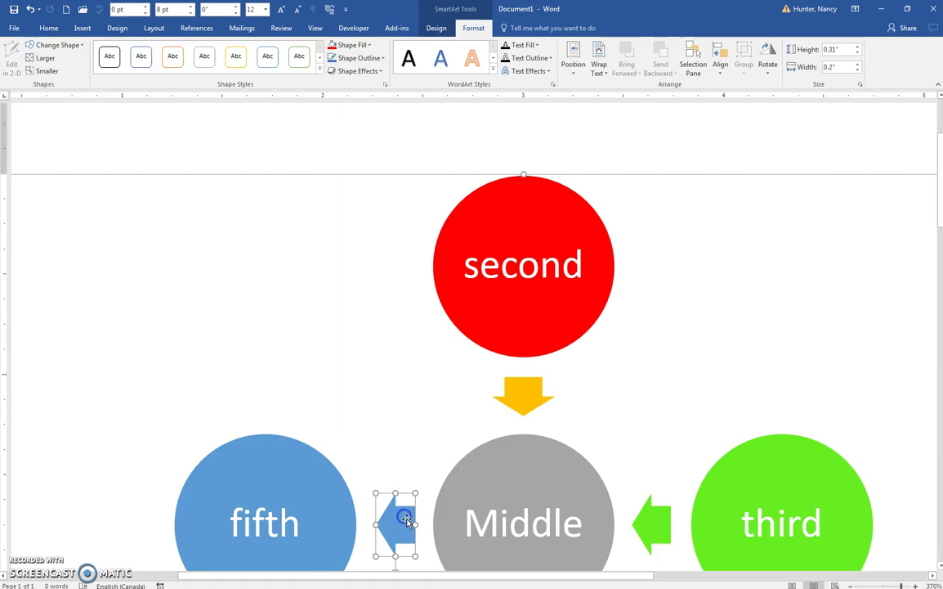
left_click(764, 77)
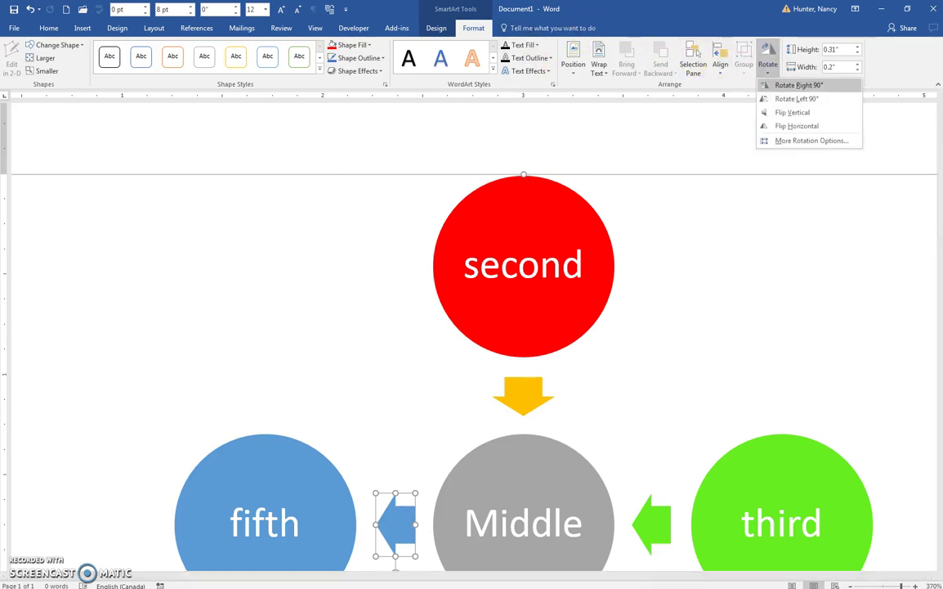
left_click(757, 124)
scroll(632, 399, "down", 4)
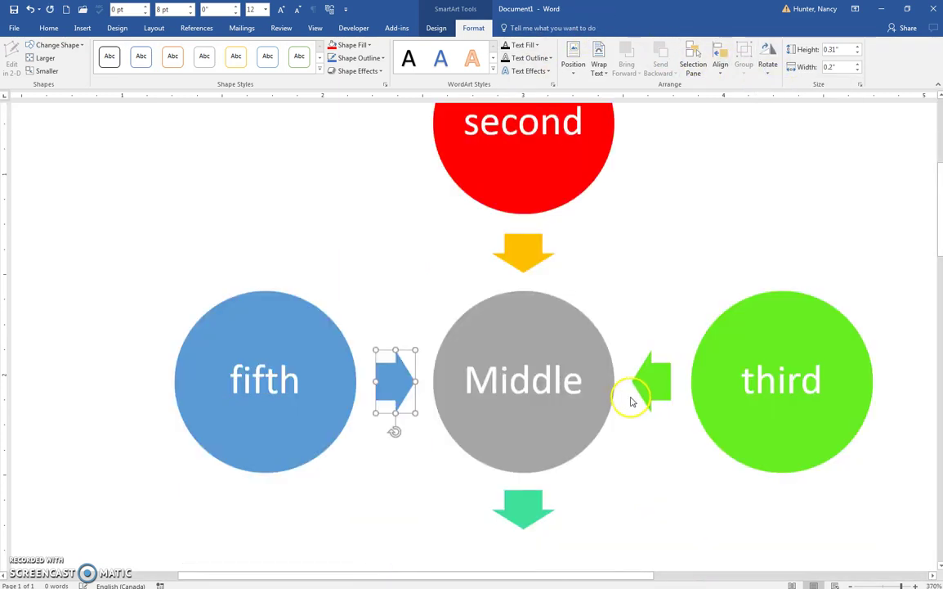
scroll(537, 390, "up", 4)
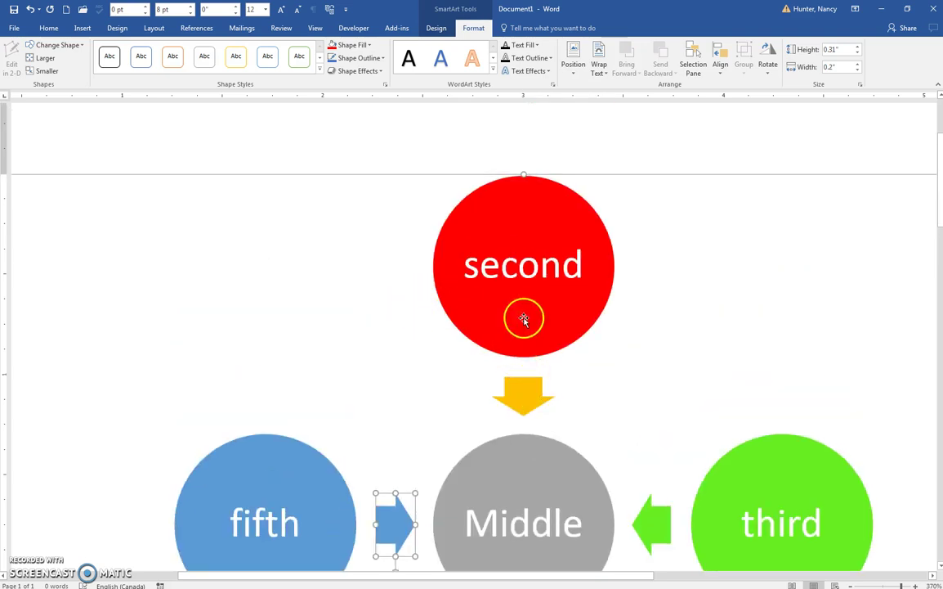
- Apply the second bevel effect in the first row of bevel presets to the "Middle" circle
left_click(585, 338)
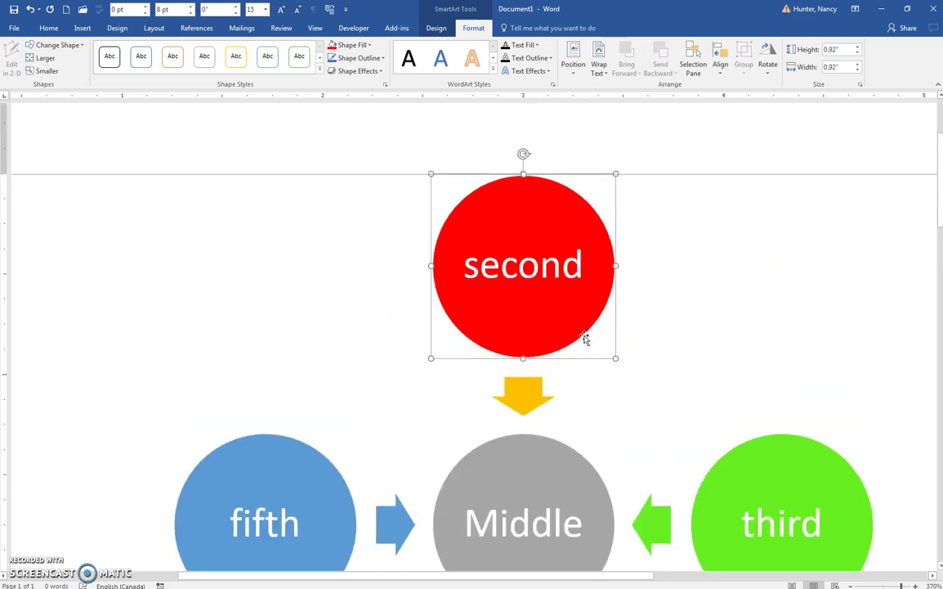
scroll(592, 382, "down", 1)
scroll(590, 381, "up", 1)
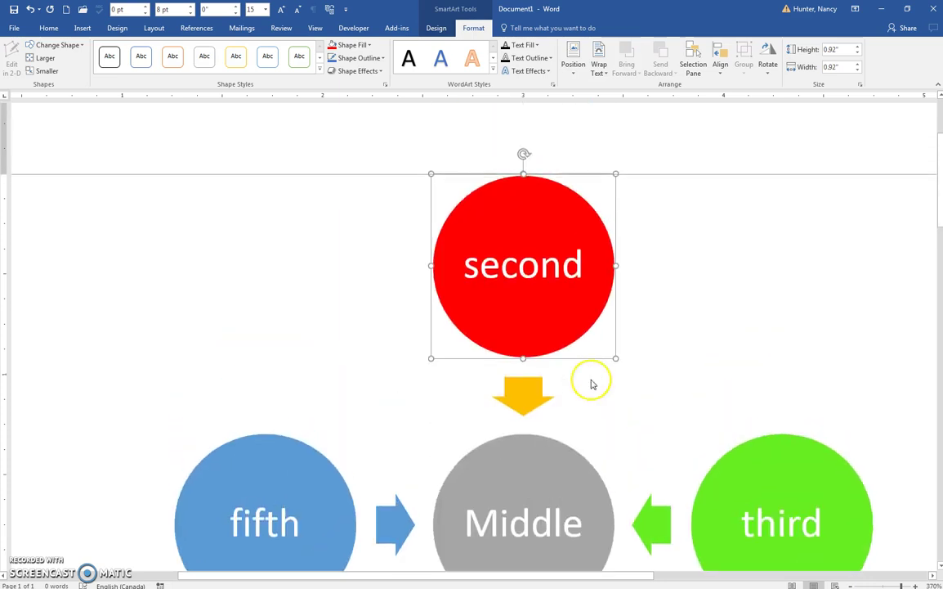
left_click(564, 445)
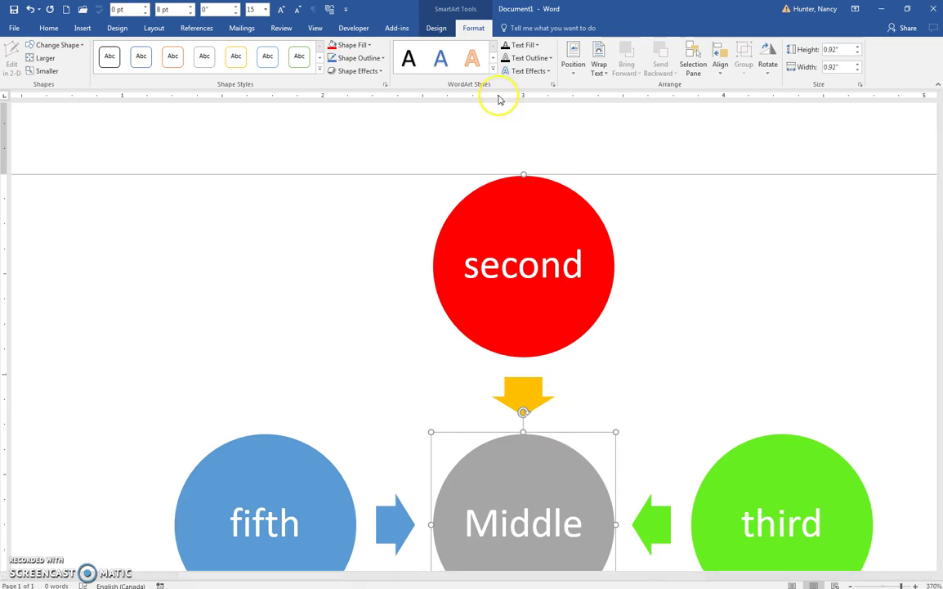
left_click(374, 72)
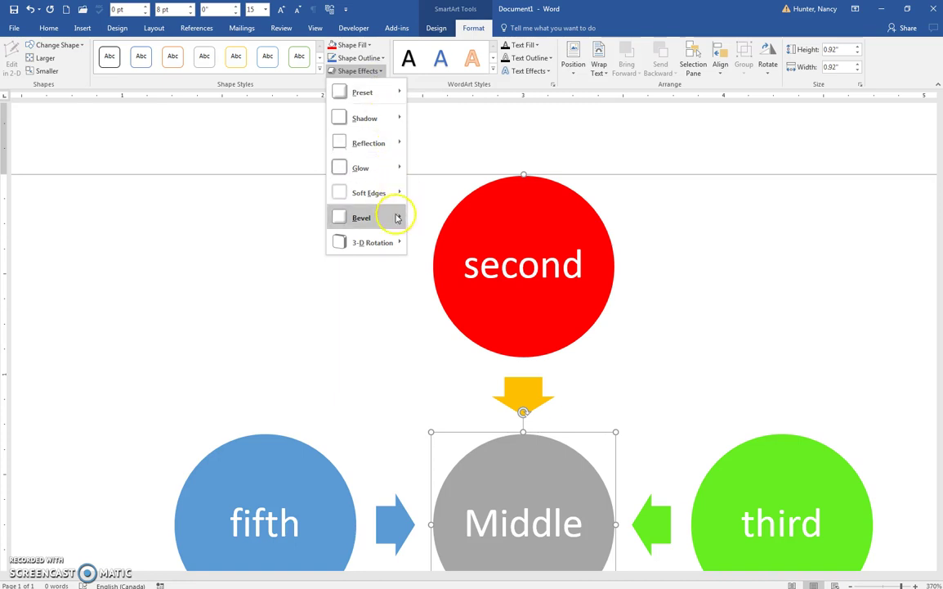
mouse_move(397, 219)
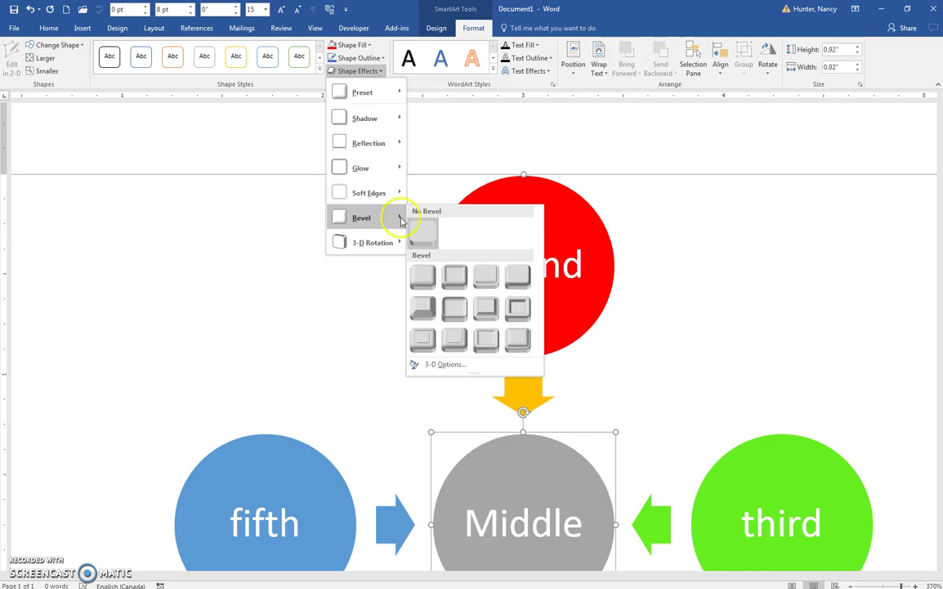
left_click(464, 273)
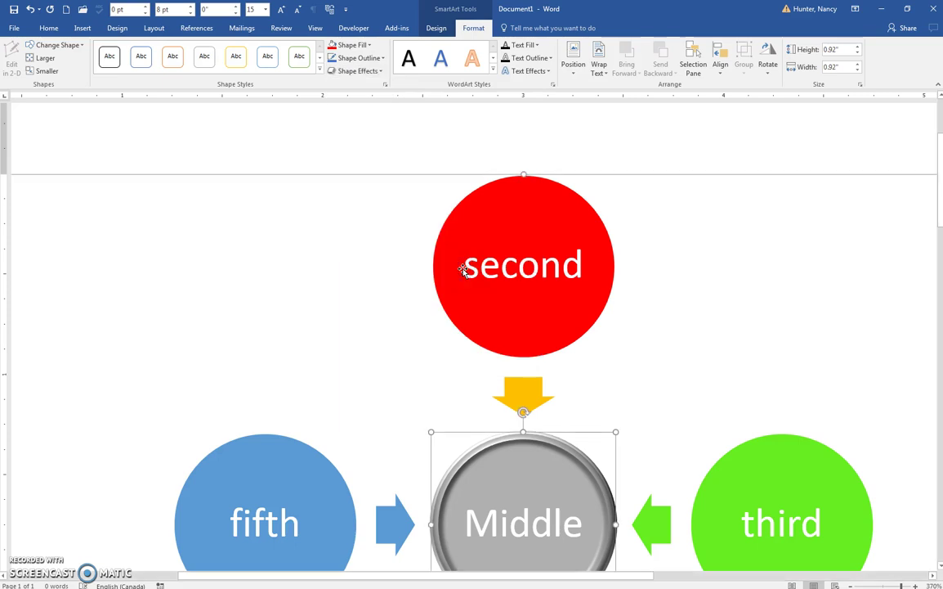
- Open the 3-D format options for the "Middle" circle and set its depth size to 2.5 pt
left_click(385, 86)
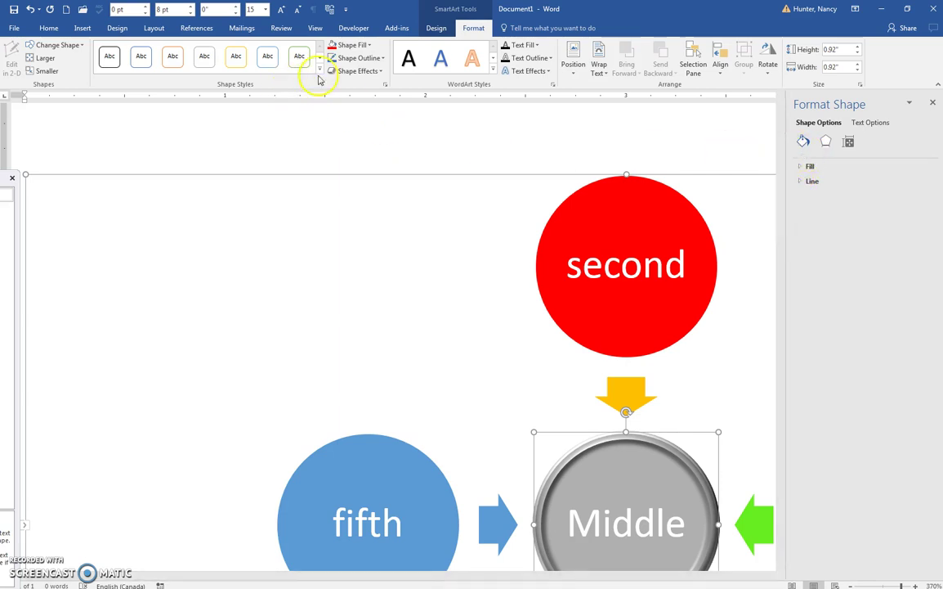
left_click(361, 71)
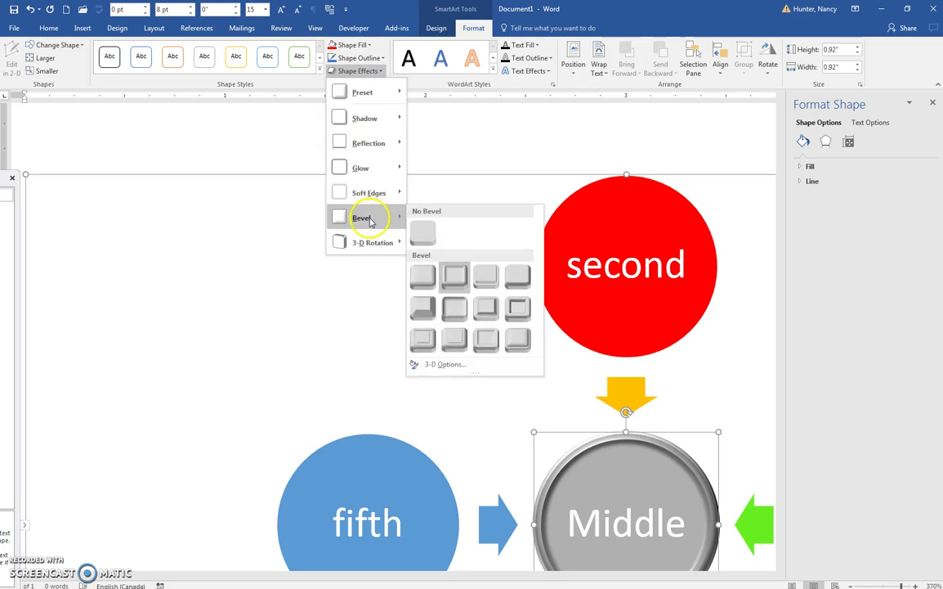
left_click(479, 365)
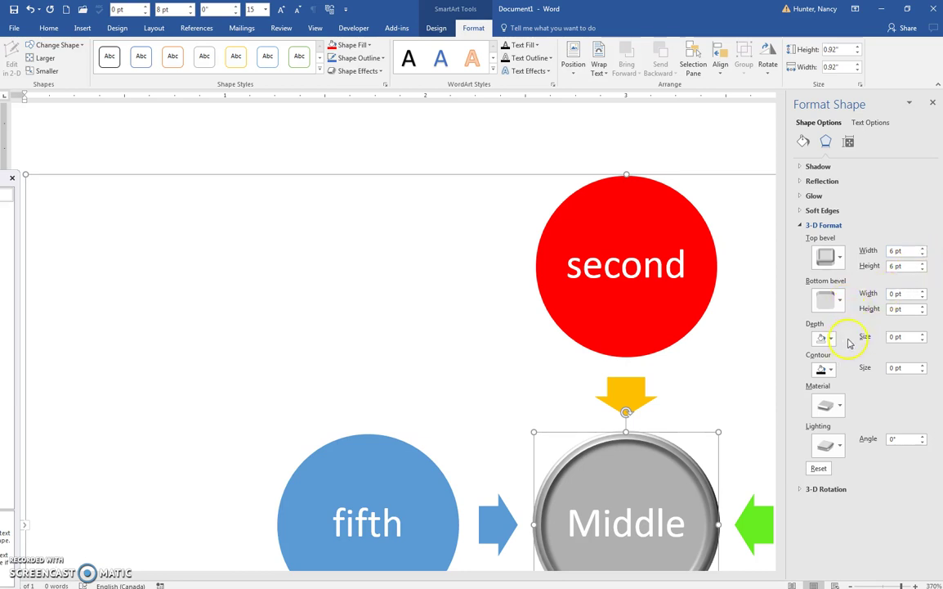
left_click(925, 335)
left_click(752, 369)
scroll(747, 368, "down", 5)
scroll(740, 355, "up", 3)
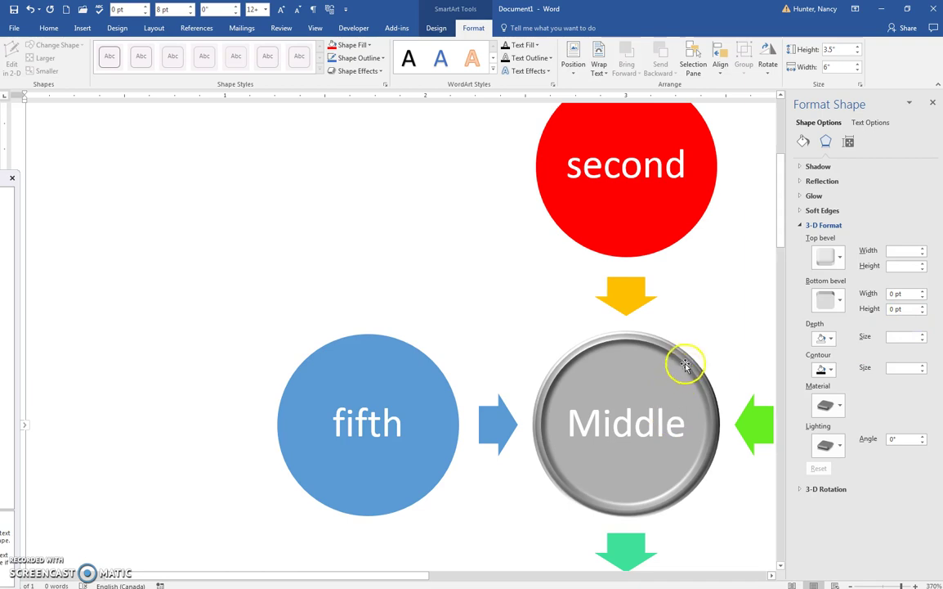
- Set the "Middle" circle's bottom bevel width to 3 pt and its top bevel width to 9.5 pt
left_click(717, 359)
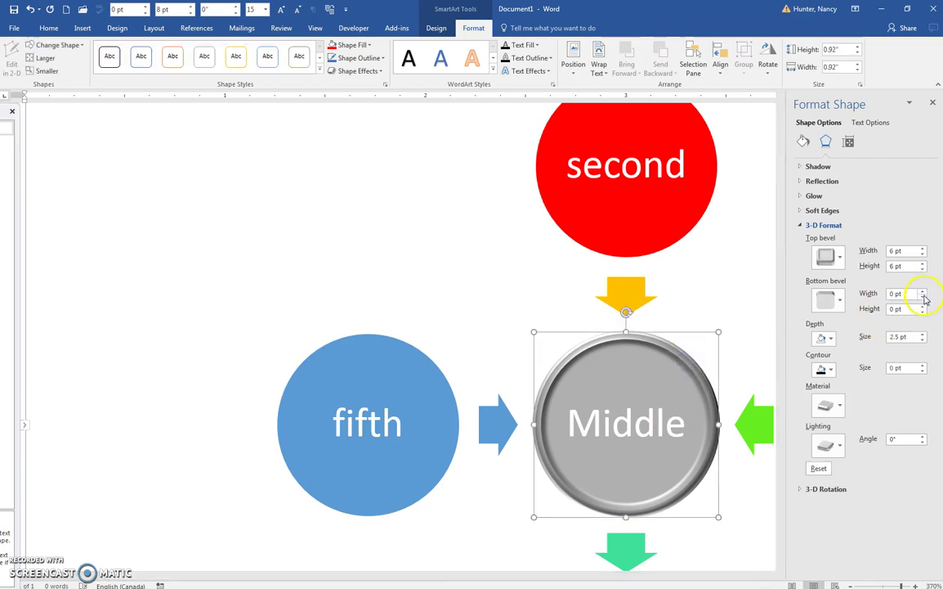
left_click(923, 292)
left_click(923, 249)
left_click(924, 248)
left_click(924, 249)
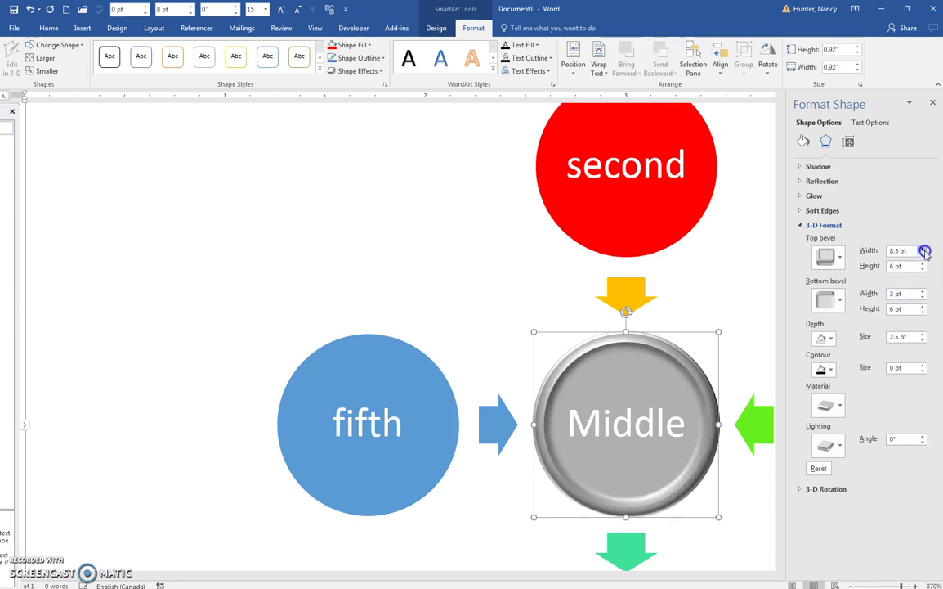
left_click(924, 249)
left_click(924, 248)
left_click(924, 248)
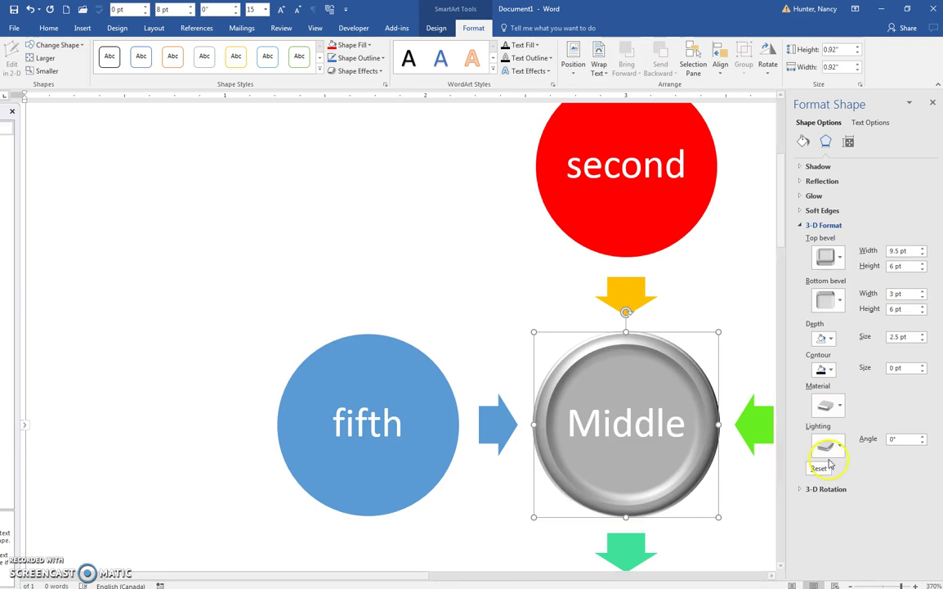